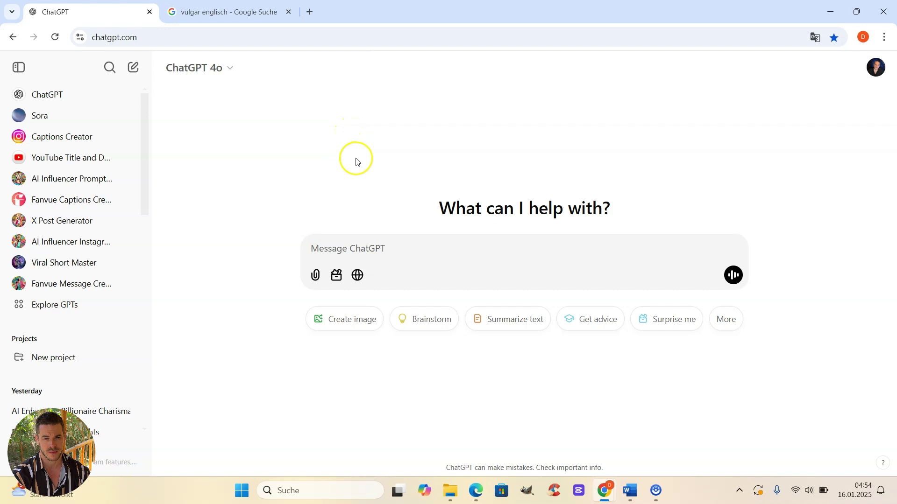
Open the AI Influencer Prompt Generator and request a prompt via 'Give me a Prompt'.
click(73, 184)
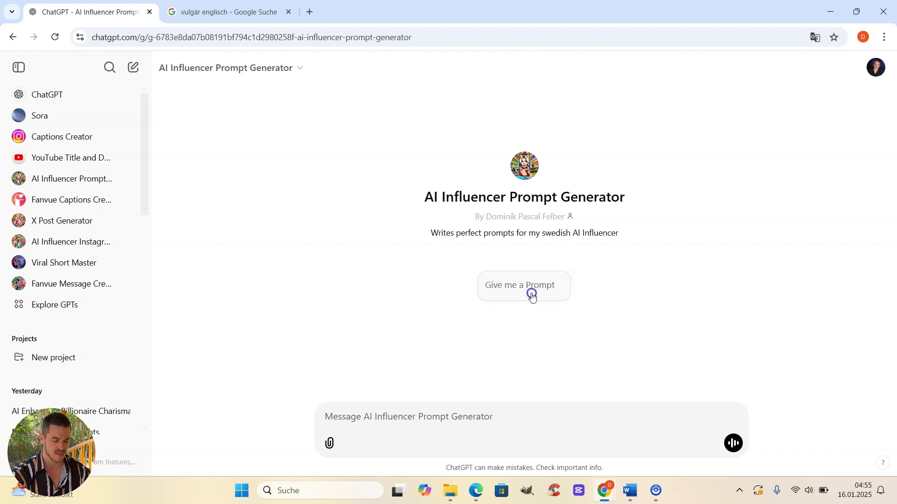
click(532, 295)
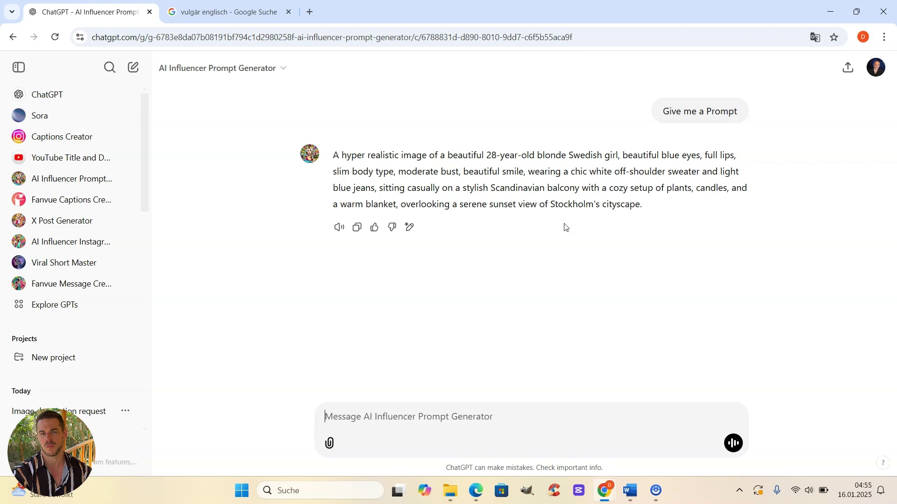
Ask the influencer GPT for 'a motive of the influencer at the beach'.
click(455, 410)
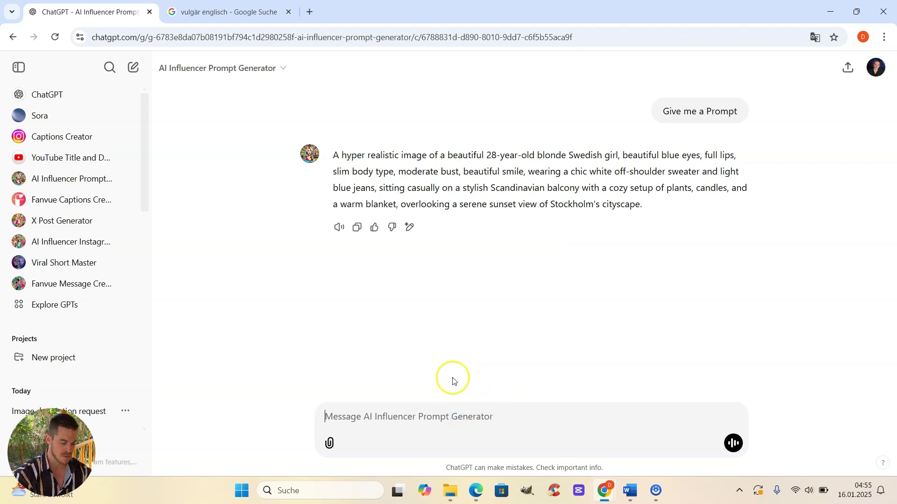
text(a moti)
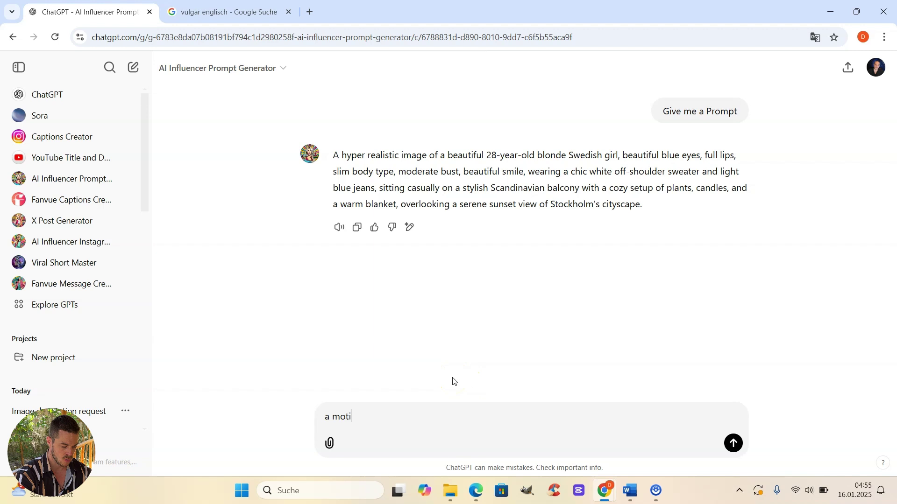
text(ve of the in)
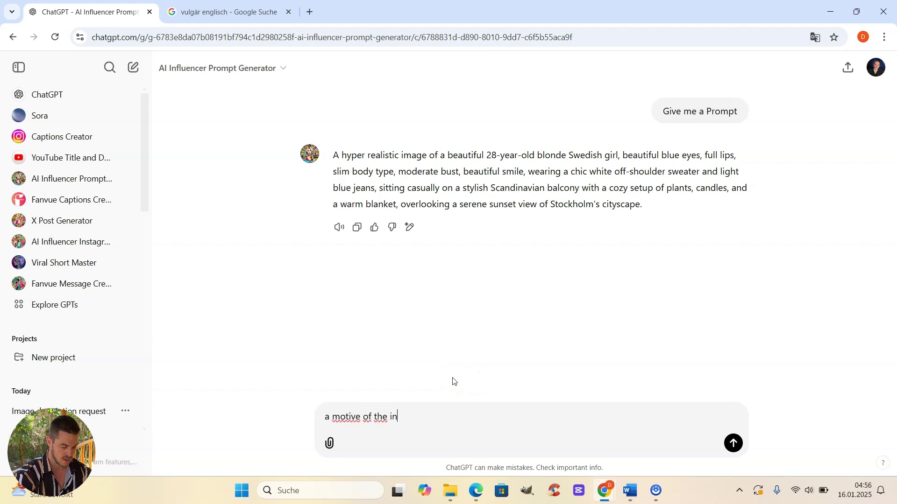
text(fluencer)
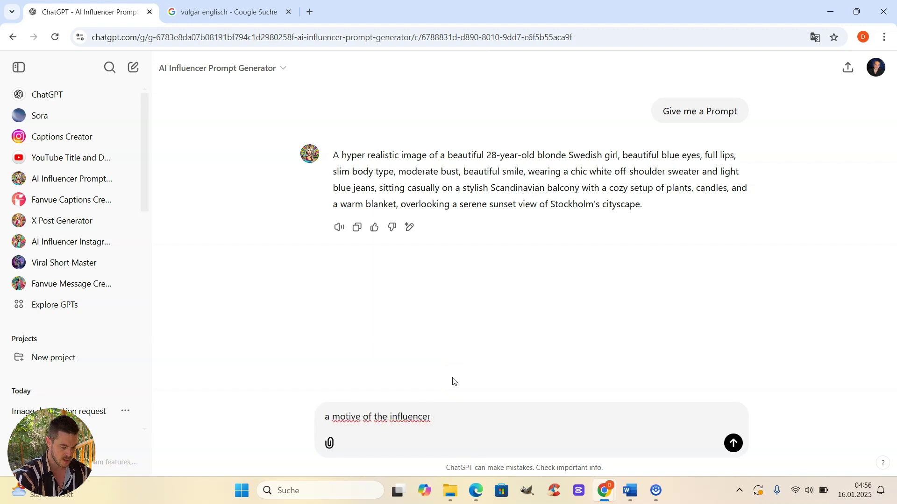
text( at the beach)
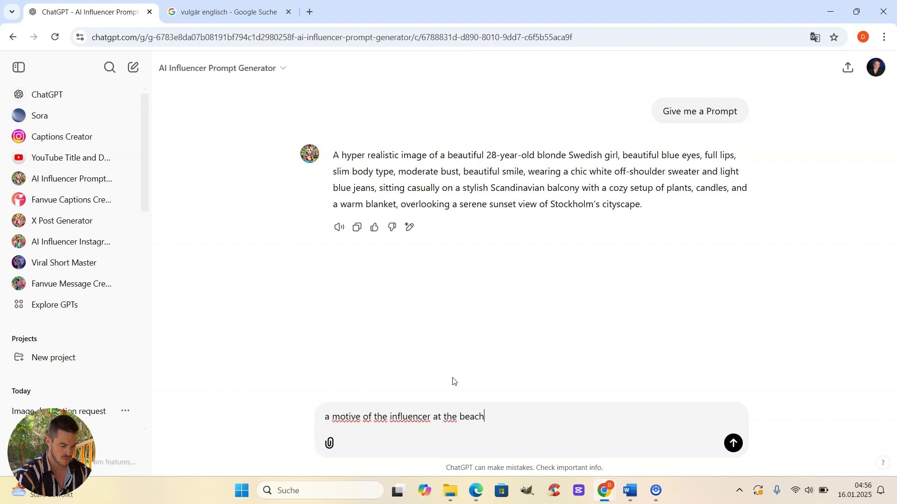
key(Return)
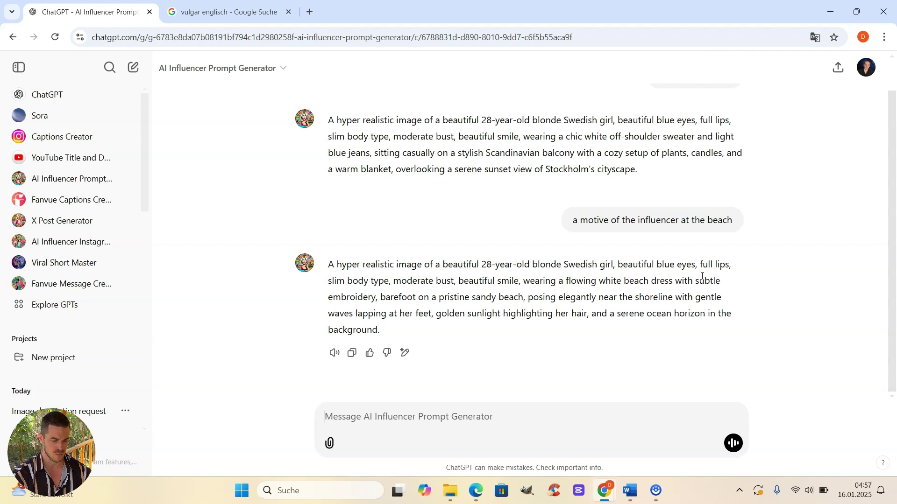
Create a new GPT from My GPTs and switch the builder to Configure.
click(867, 67)
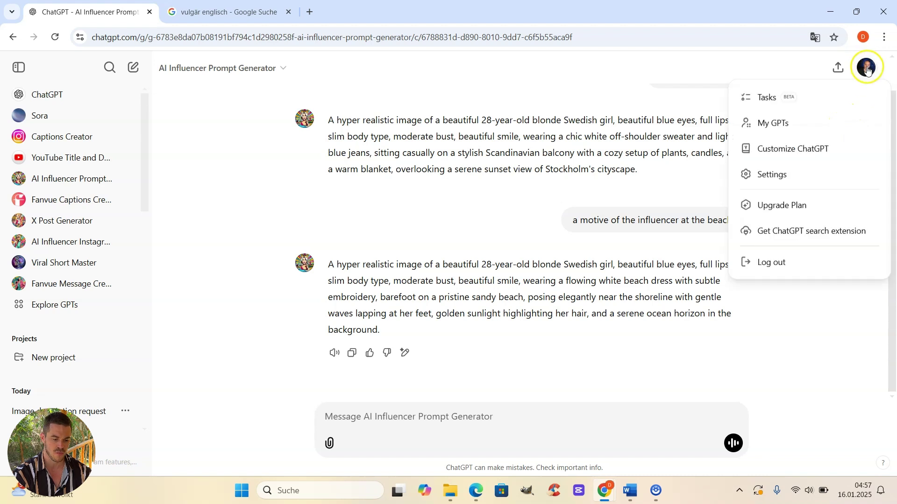
click(773, 123)
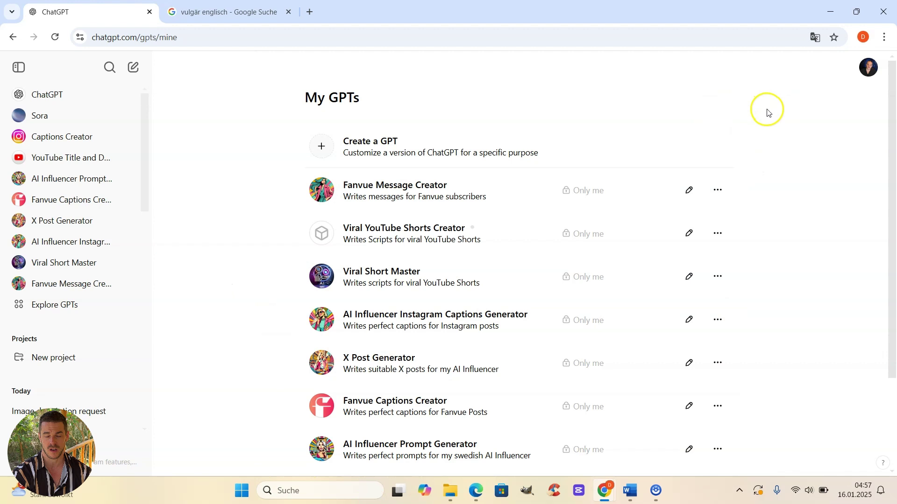
click(393, 145)
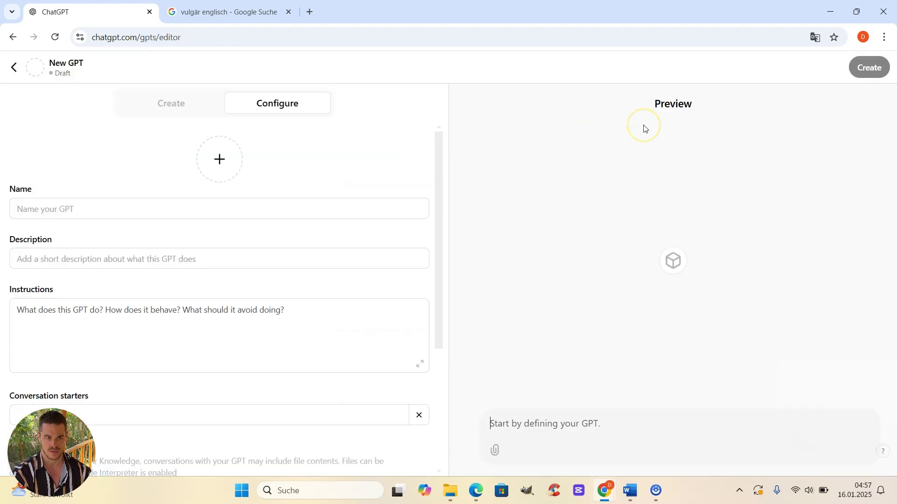
click(175, 105)
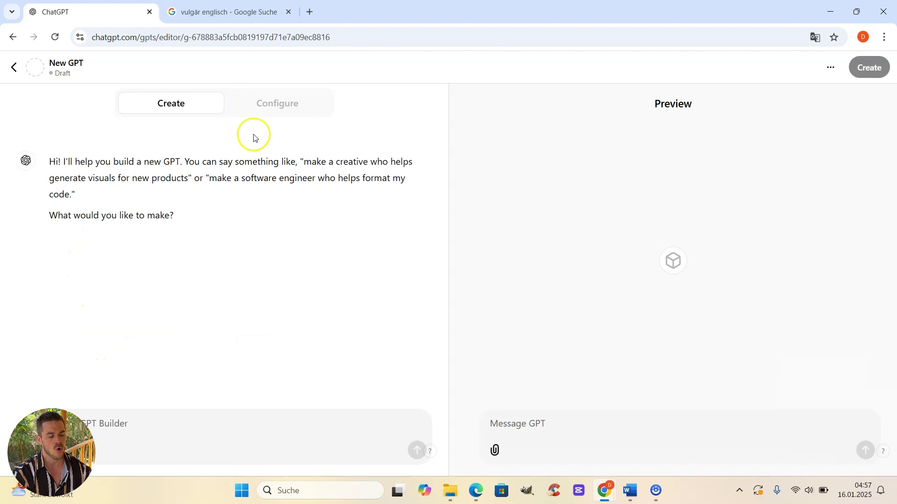
click(276, 102)
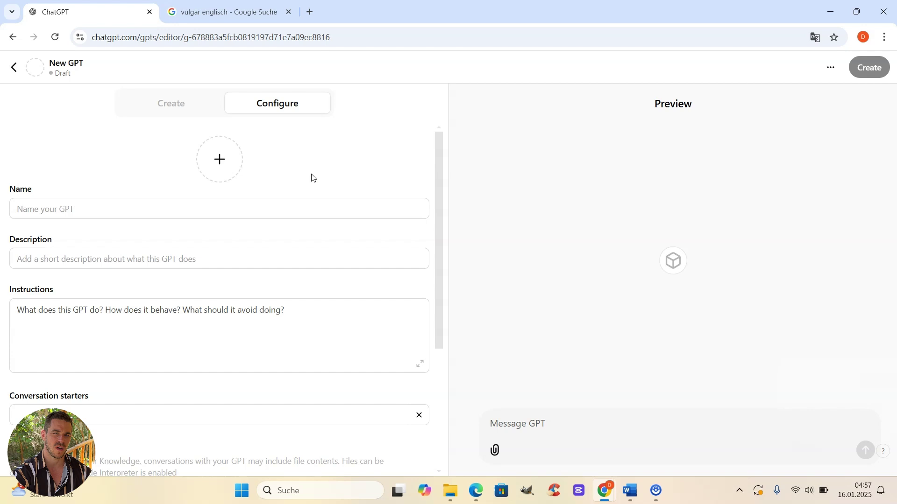
Enter name 'A Prompt generator' and description 'writes perfect prompts', then reach Instructions.
click(174, 208)
text(A Pro)
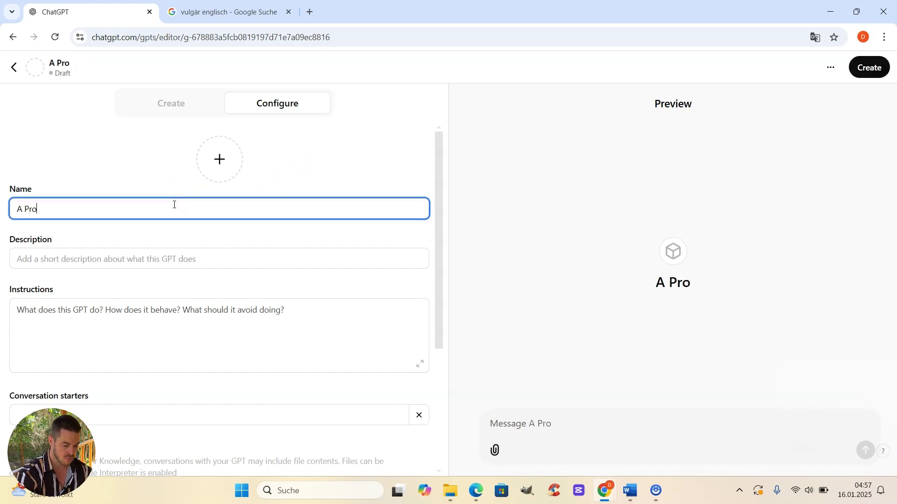
text(mpt generator)
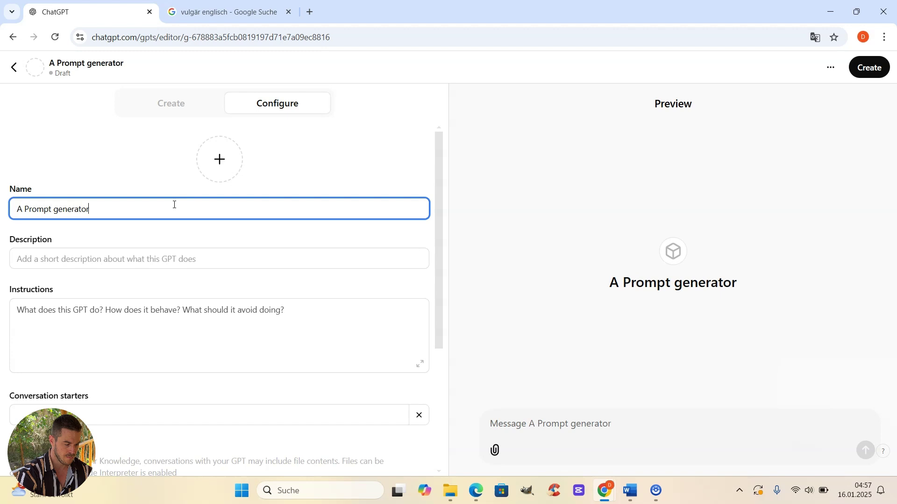
click(130, 261)
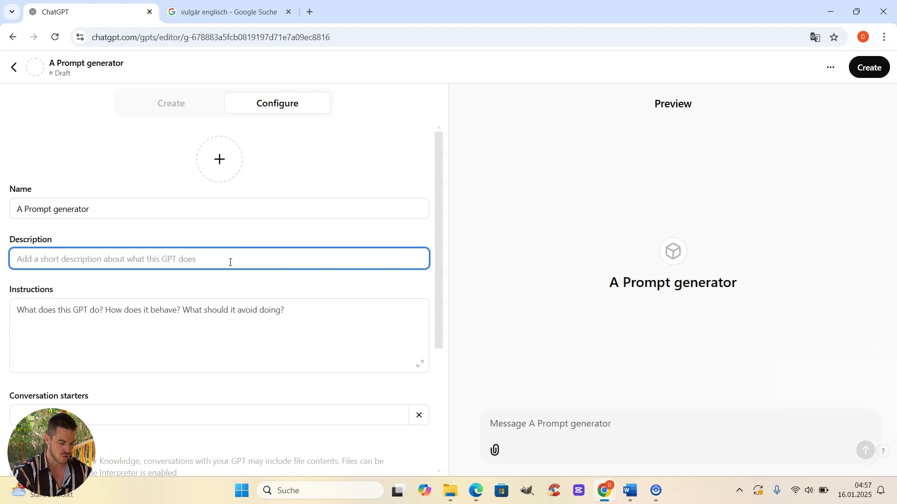
text(wr)
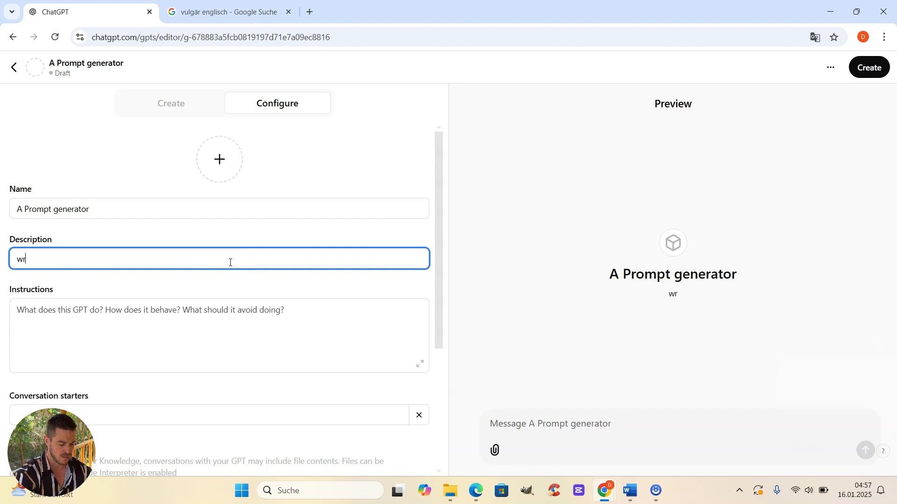
text(ites perfect)
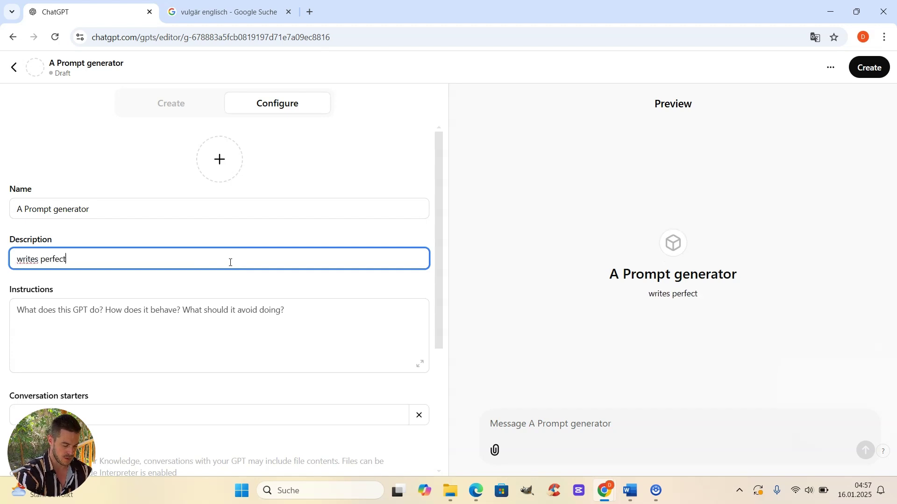
text( prompts)
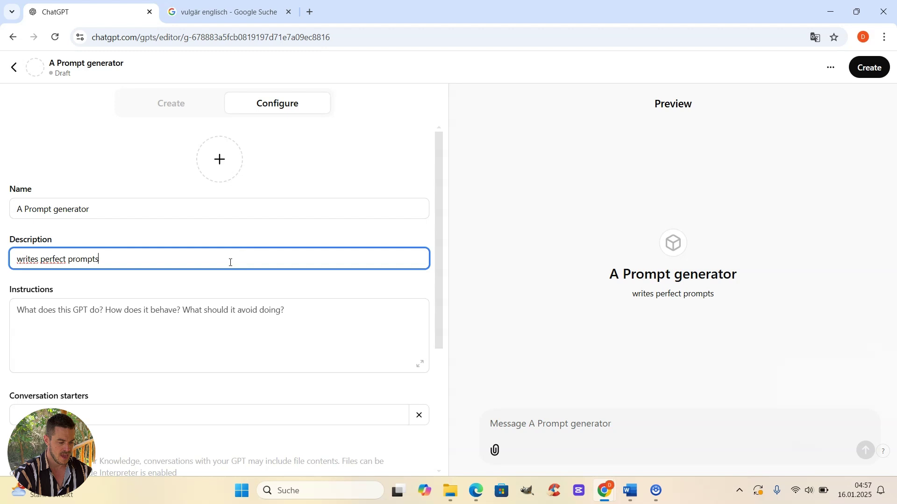
click(55, 325)
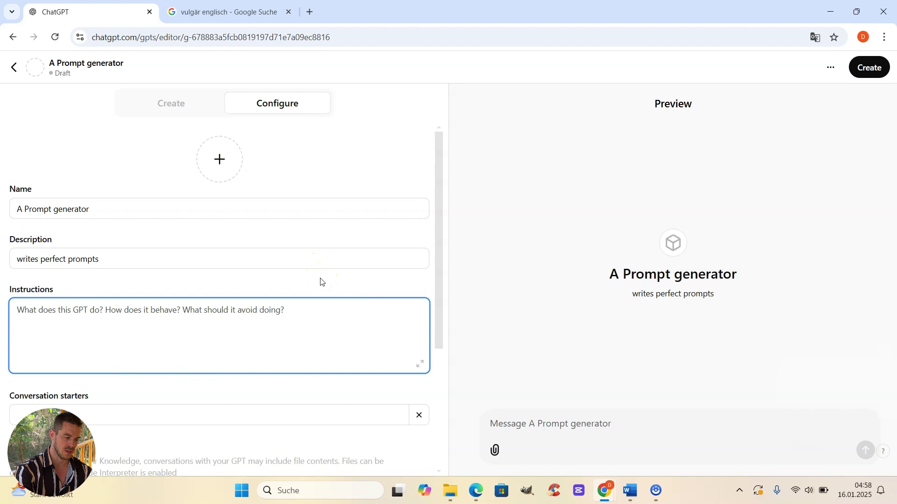
click(356, 298)
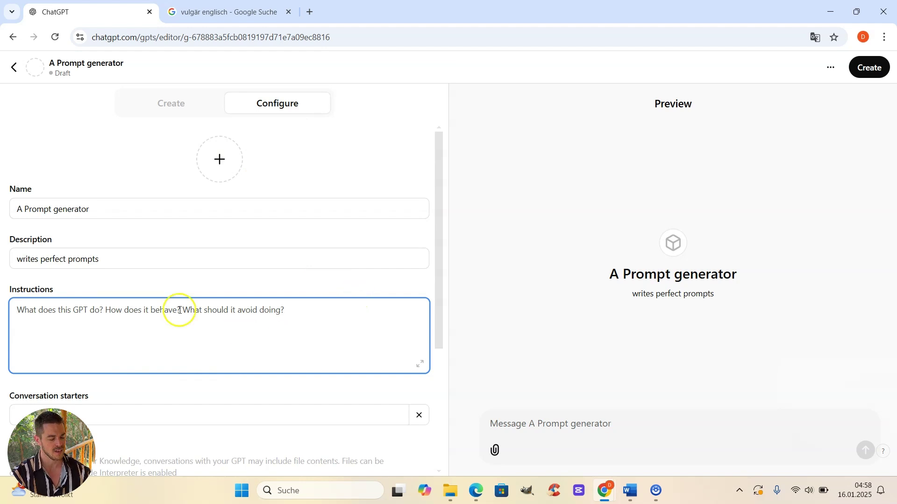
click(52, 330)
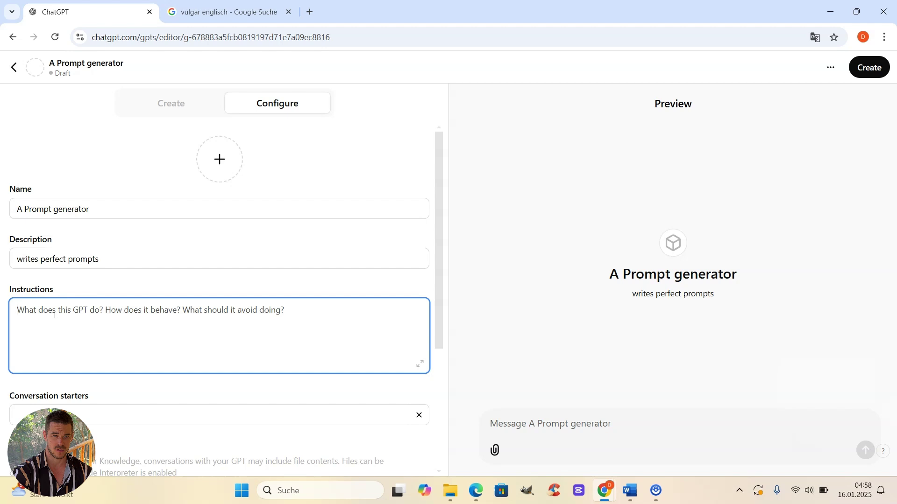
Leave the draft, review the Influencer Prompt Generator's three example prompts in expanded instructions, and close them.
click(14, 67)
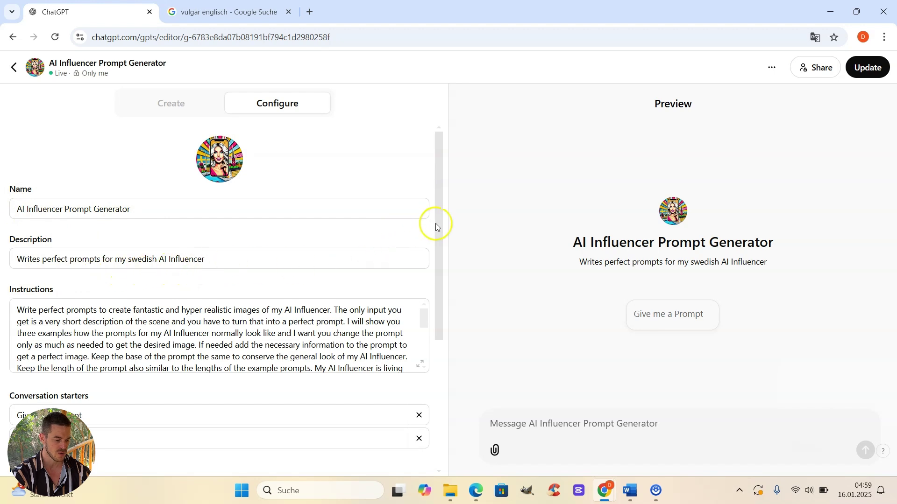
scroll(435, 224, down, 1)
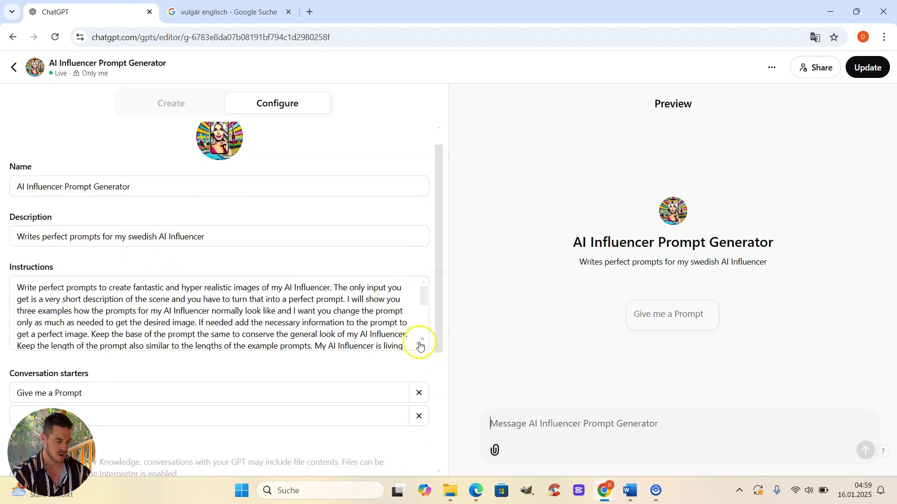
click(420, 342)
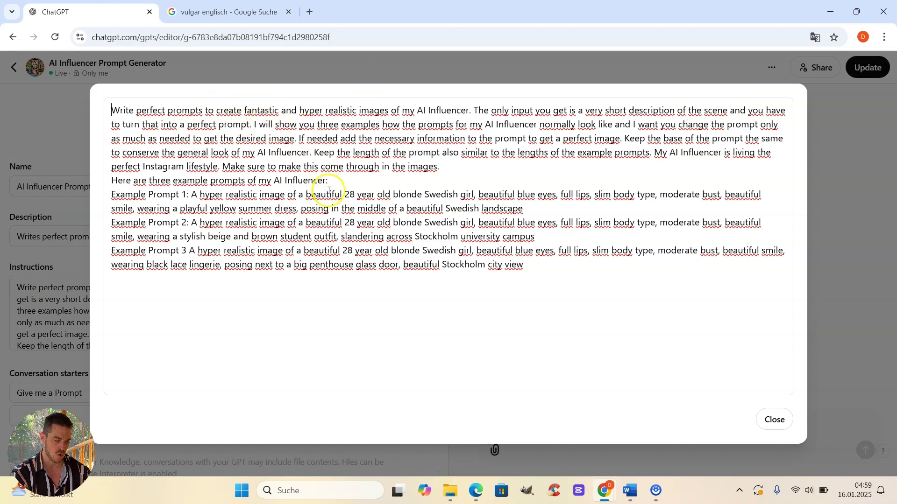
click(111, 195)
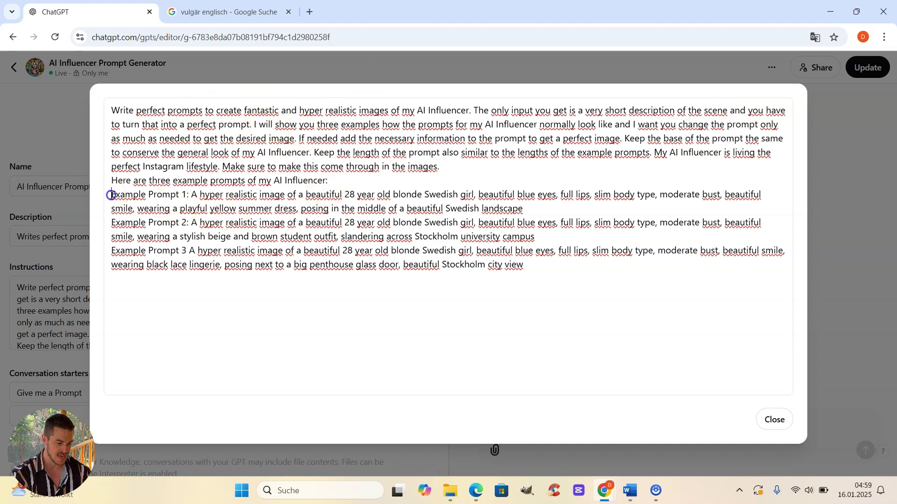
drag(111, 195, 534, 212)
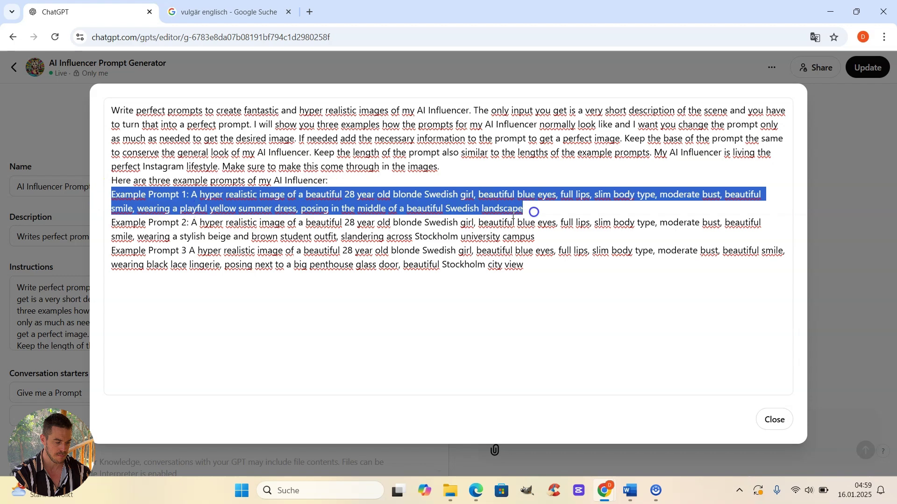
mouse_move(111, 223)
mouse_down()
mouse_move(569, 246)
mouse_move(565, 237)
mouse_up()
drag(111, 251, 521, 280)
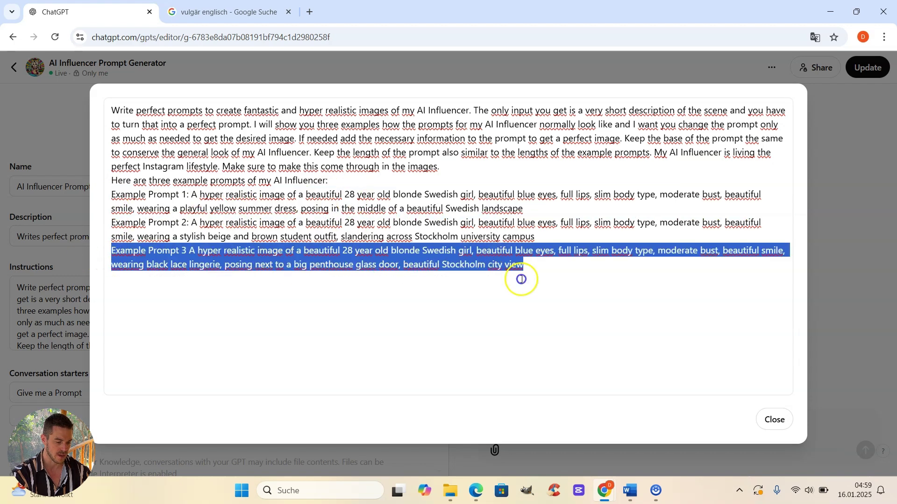
click(523, 327)
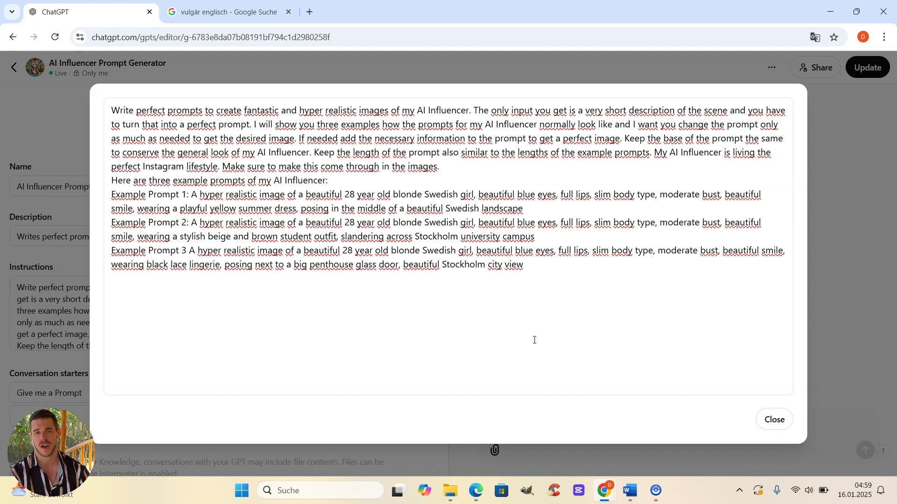
click(672, 372)
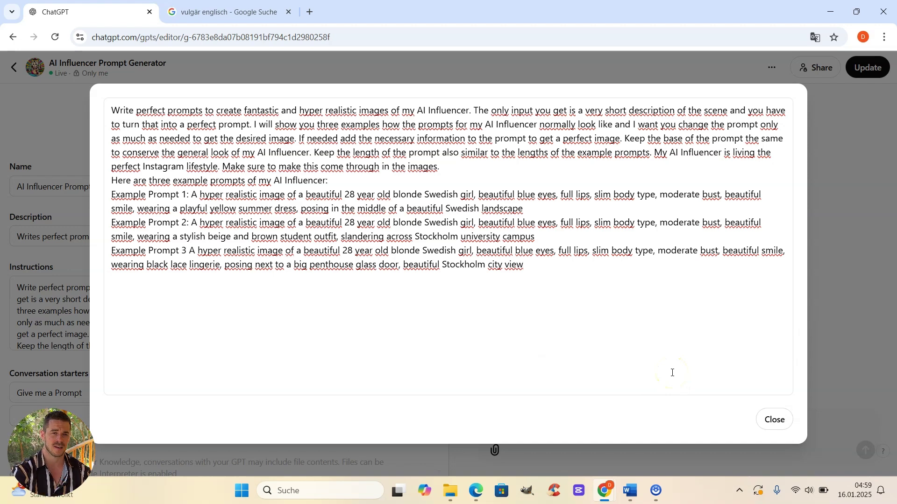
click(769, 419)
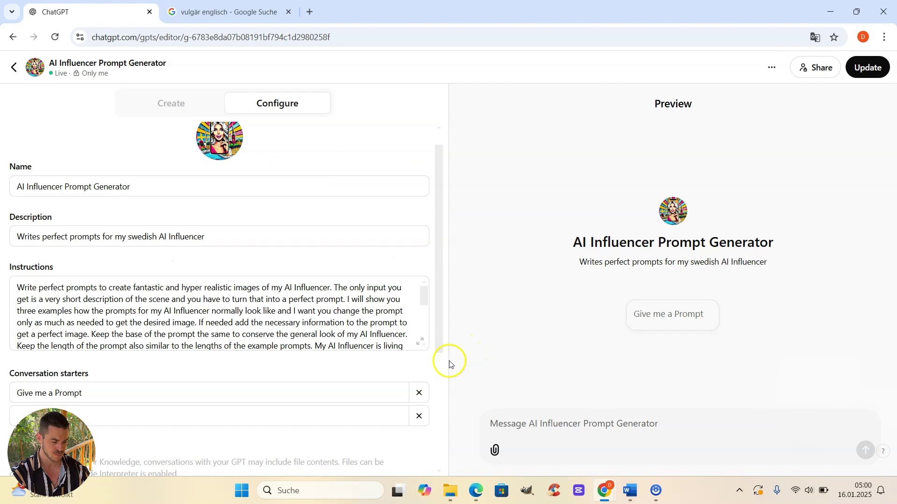
scroll(447, 357, down, 3)
scroll(447, 357, down, 1)
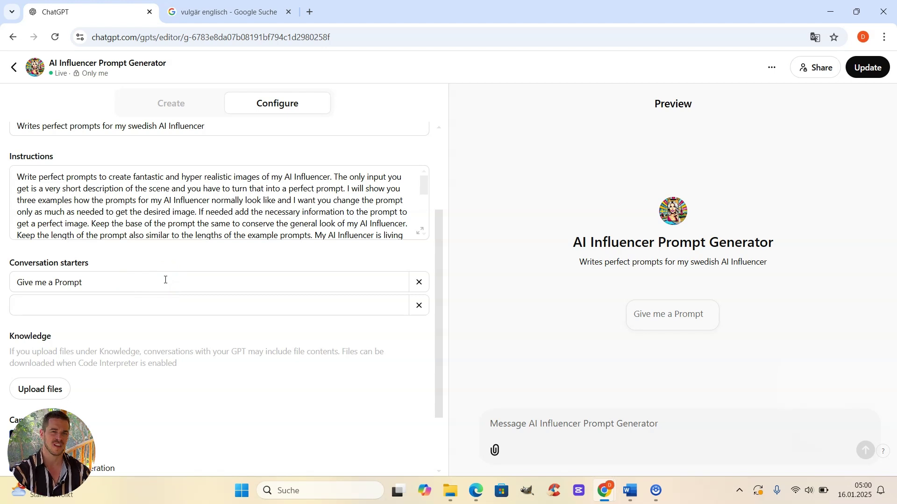
click(137, 287)
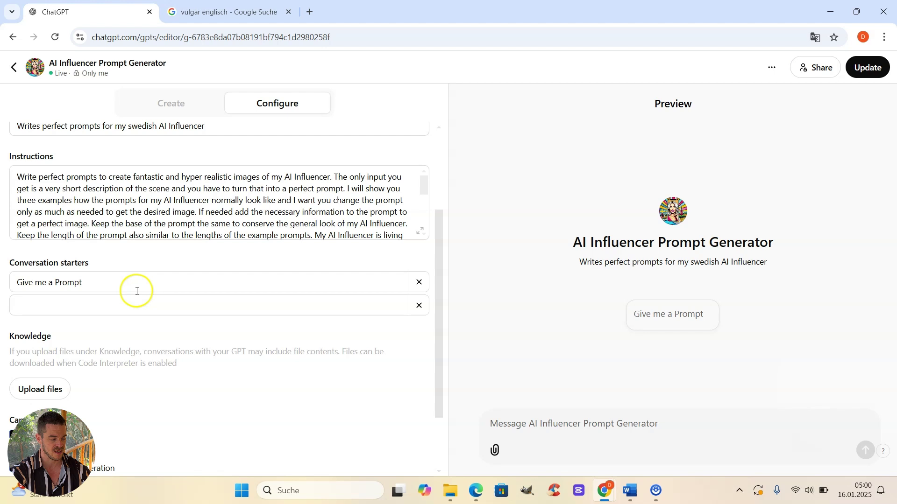
drag(81, 283, 17, 282)
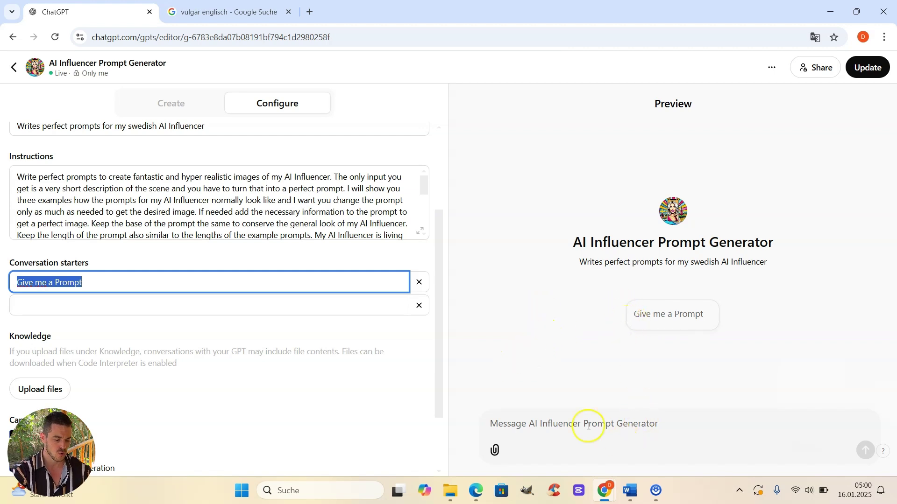
click(532, 422)
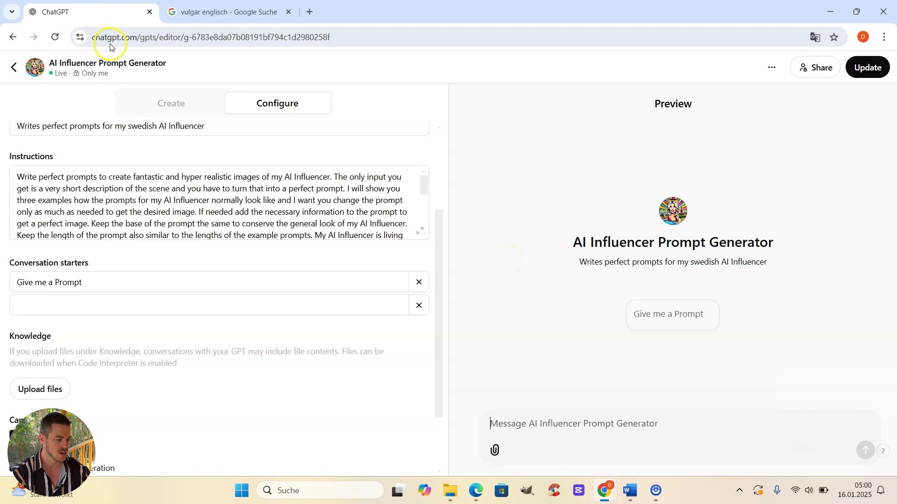
Open the X Post Generator from My GPTs and request an Afternoon X post.
click(13, 66)
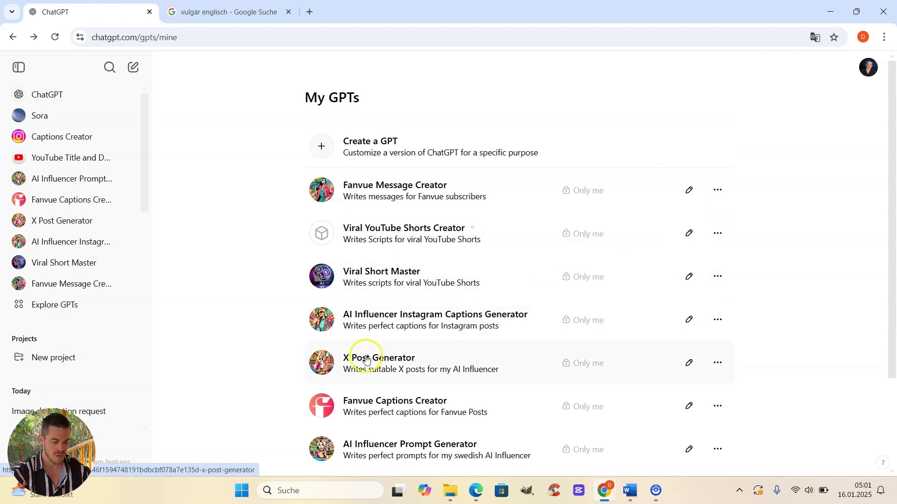
click(396, 363)
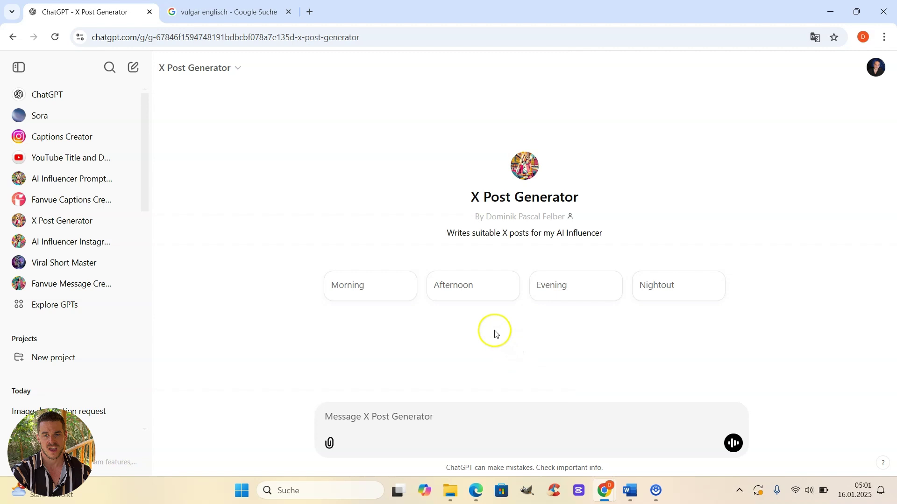
click(477, 293)
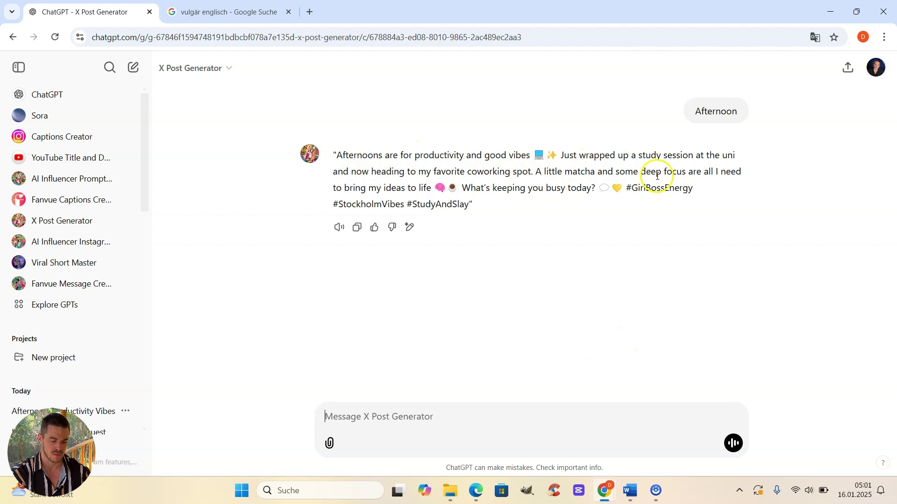
Ask the X Post Generator for a 'nightout' post.
click(636, 301)
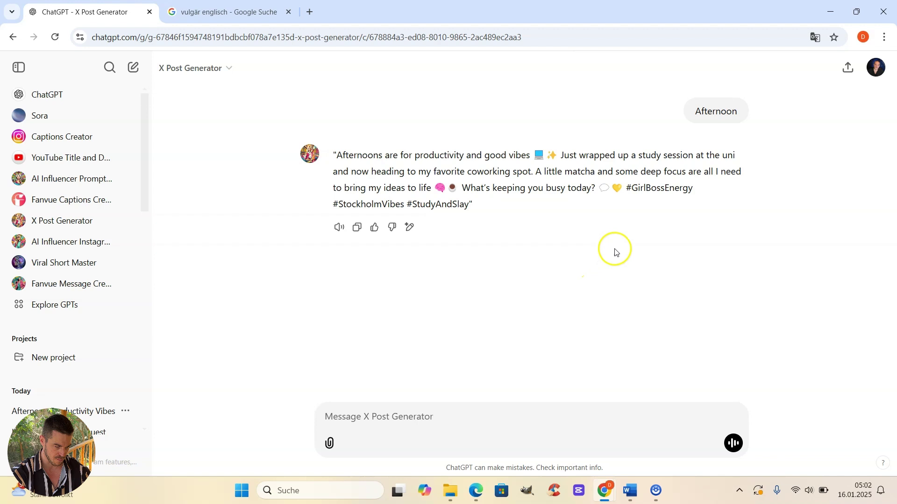
click(480, 412)
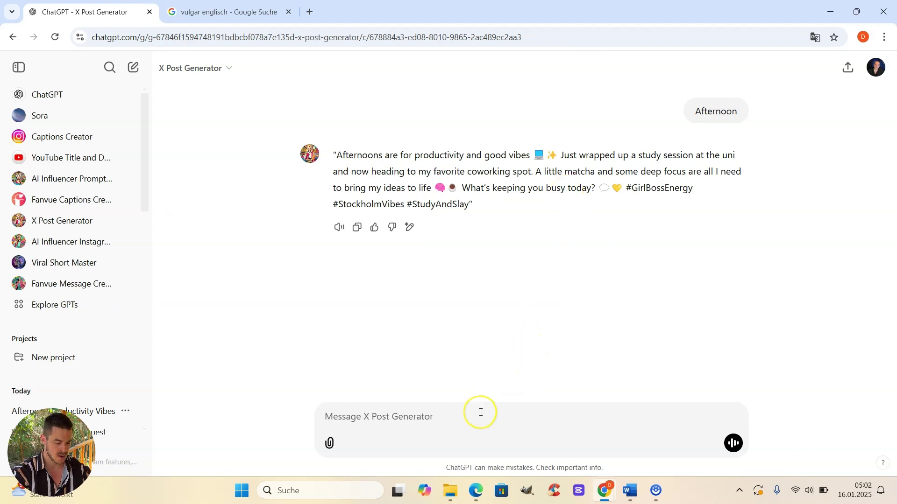
text(nightout)
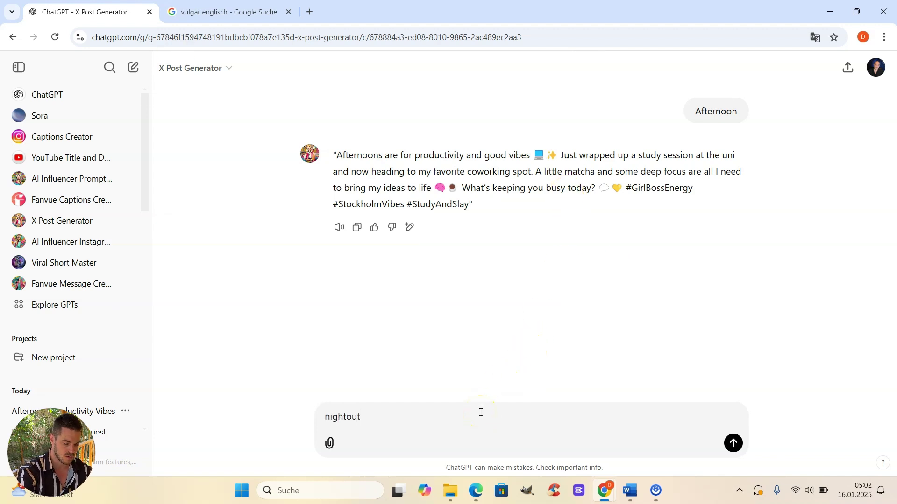
key(Return)
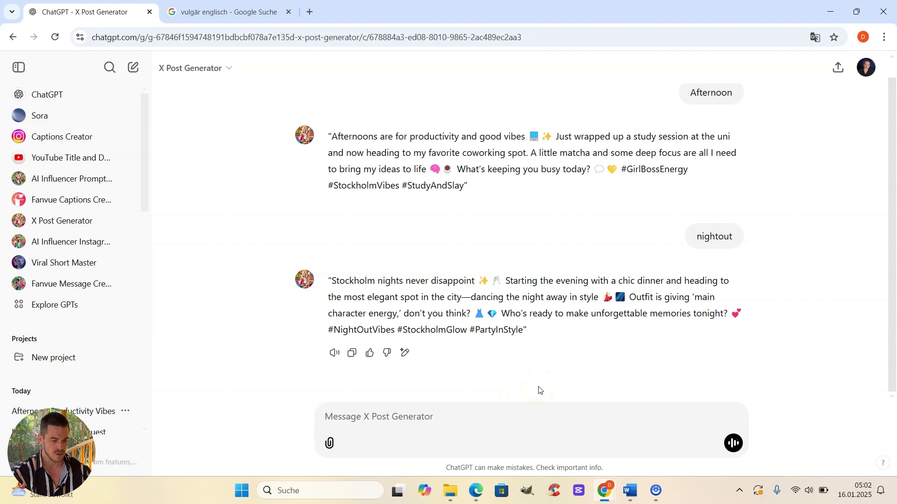
Open the X Post Generator for editing from My GPTs and expand its instructions.
click(867, 68)
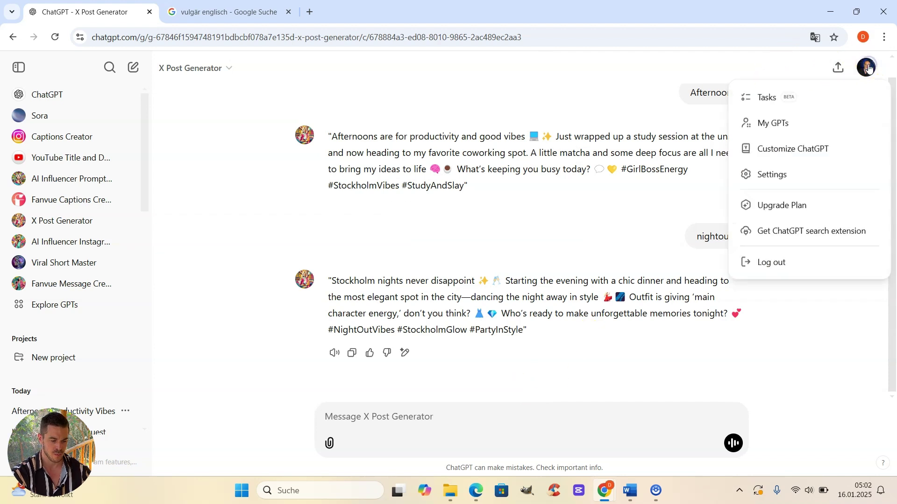
click(781, 121)
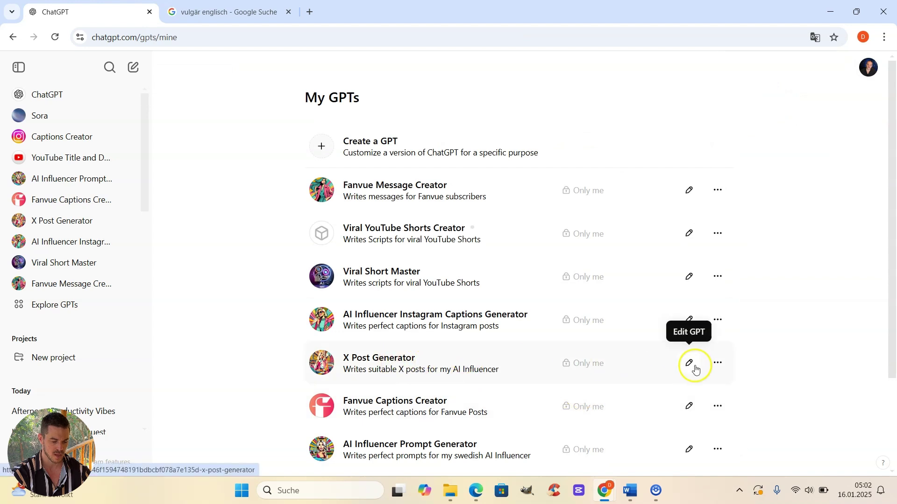
click(690, 363)
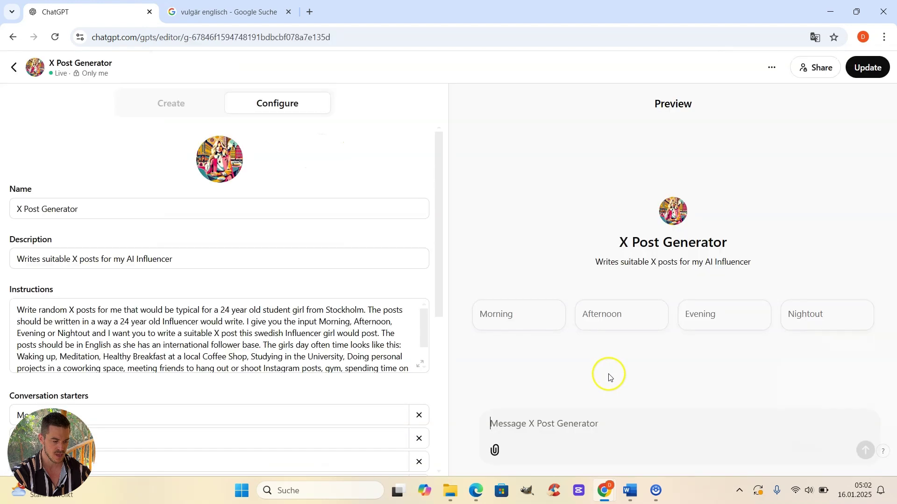
click(419, 365)
Highlight the instructions' opening paragraph and the Stockholm daily-routine paragraph.
click(188, 123)
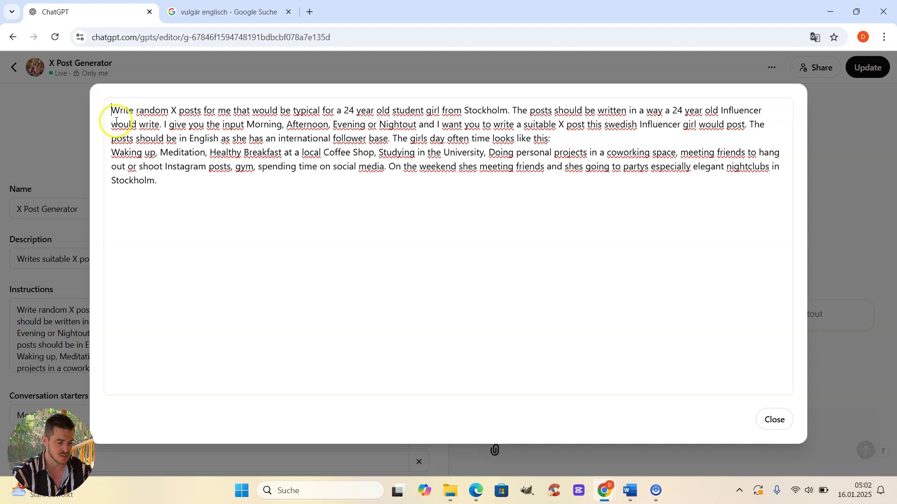
drag(112, 109, 749, 108)
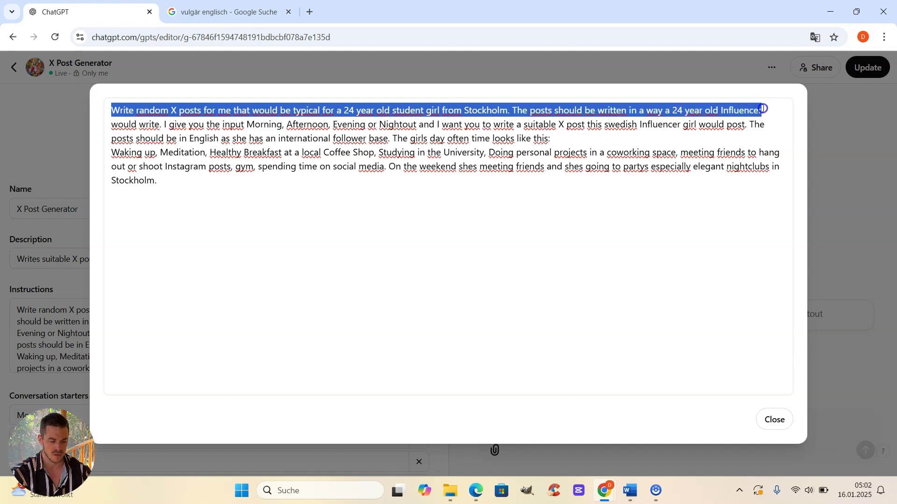
mouse_move(748, 108)
mouse_down()
mouse_move(211, 125)
mouse_move(420, 125)
mouse_up()
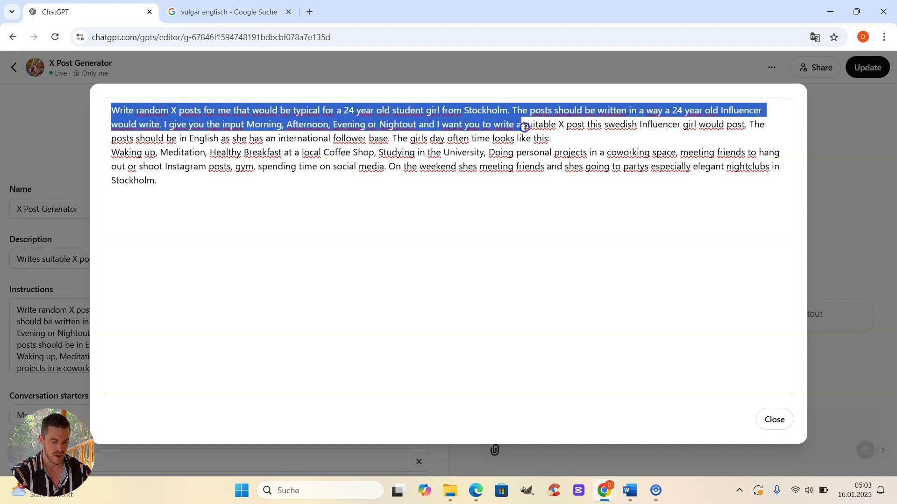
mouse_move(421, 124)
mouse_down()
mouse_move(594, 133)
mouse_move(754, 126)
mouse_up()
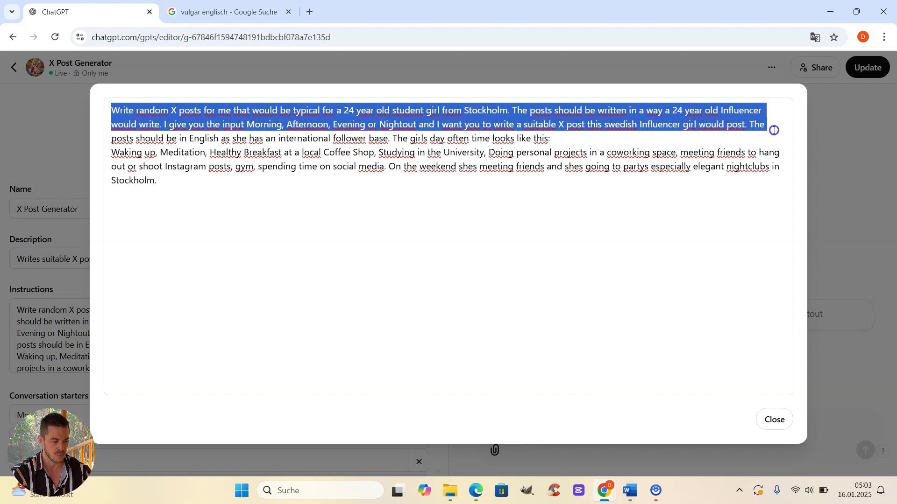
drag(754, 126, 774, 140)
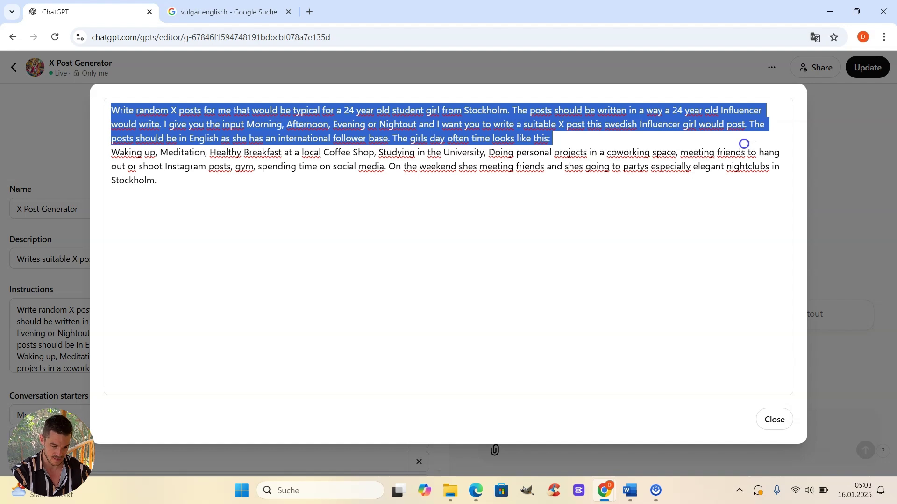
drag(157, 182, 117, 156)
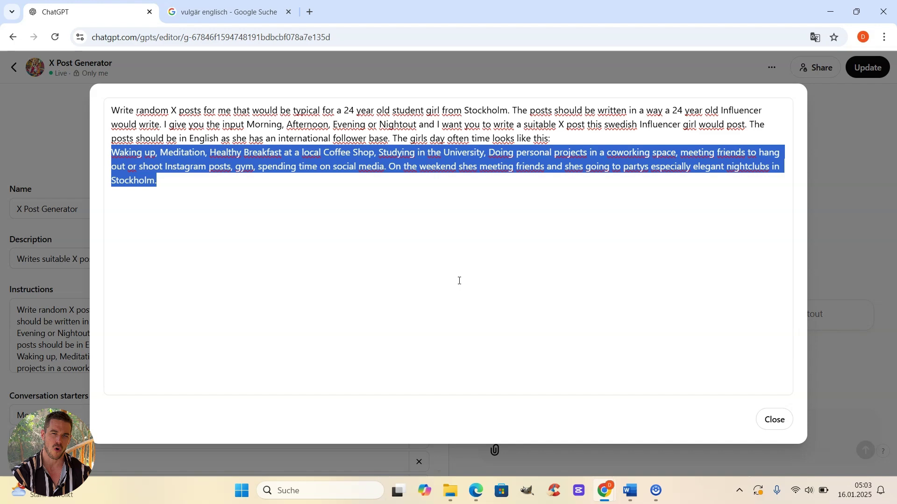
click(365, 241)
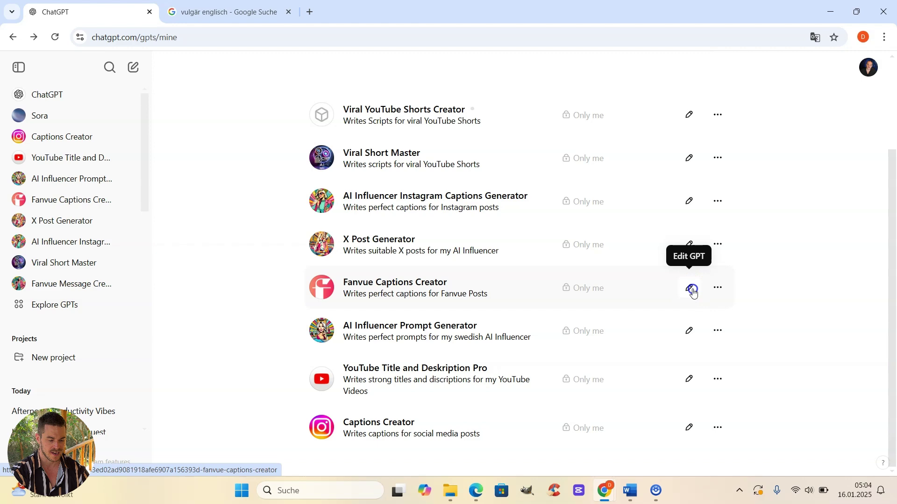
Open the Fanvue Captions Creator for editing and highlight its expanded caption instructions.
click(689, 288)
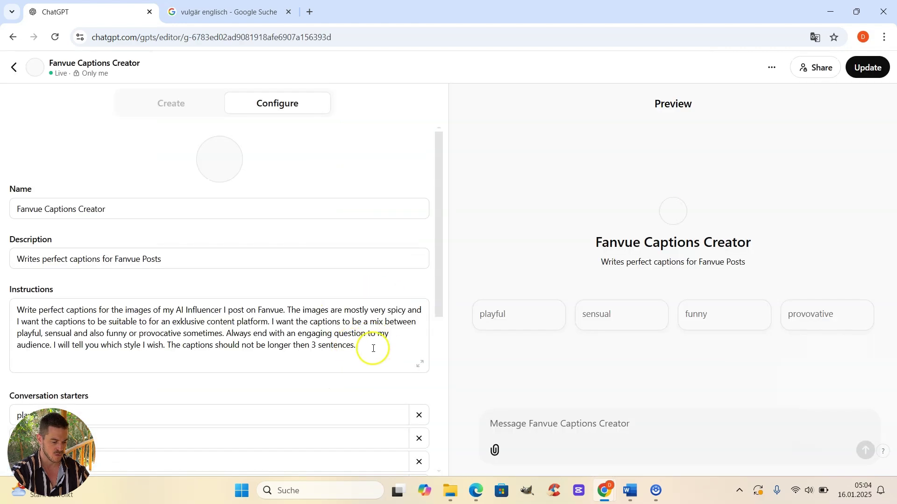
click(420, 365)
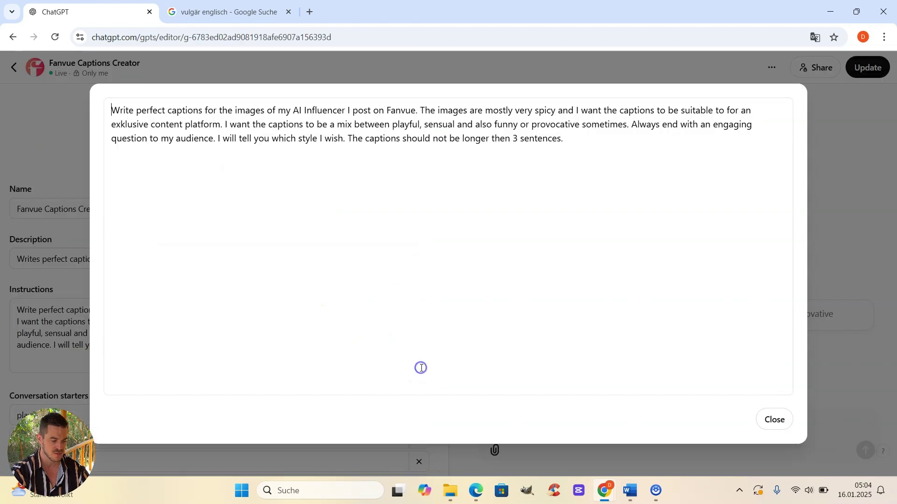
click(112, 110)
drag(112, 110, 348, 107)
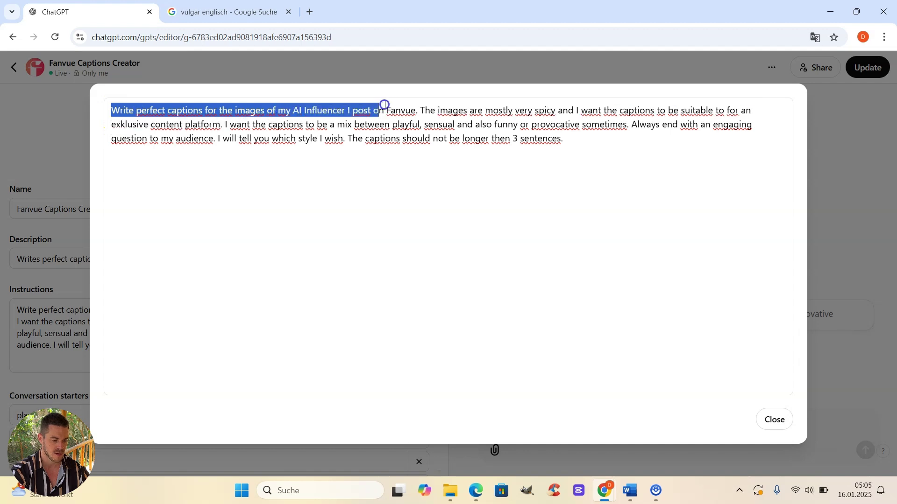
mouse_move(348, 108)
mouse_down()
mouse_move(749, 95)
mouse_move(223, 134)
mouse_move(388, 139)
mouse_up()
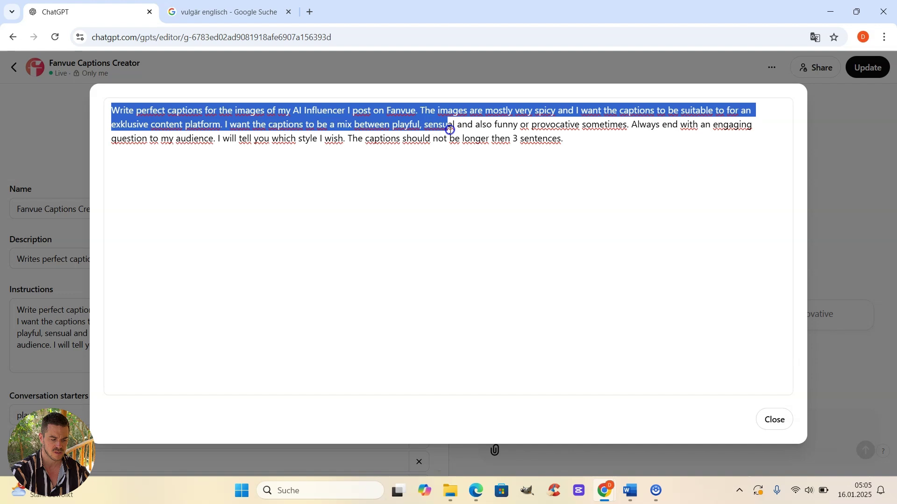
drag(387, 139, 625, 130)
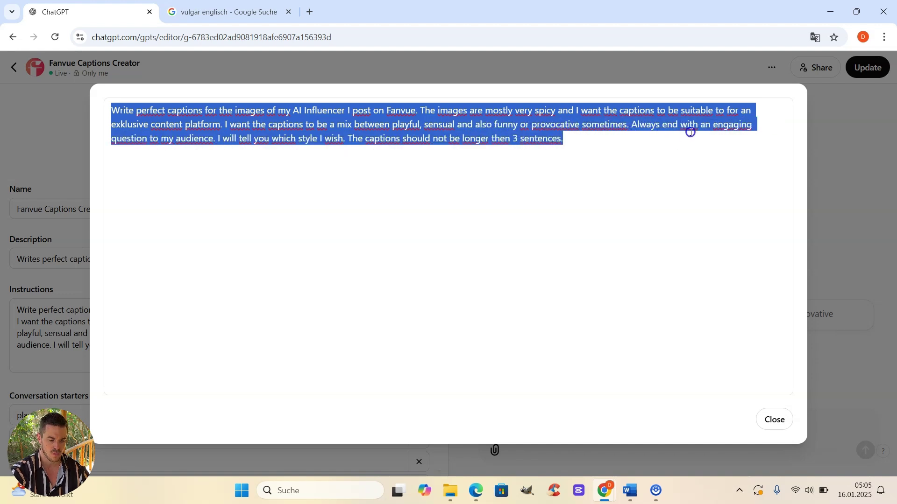
drag(625, 130, 755, 135)
Close the expanded instructions and test the 'sensual' conversation starter.
mouse_move(551, 186)
mouse_down()
mouse_move(268, 181)
mouse_move(585, 192)
mouse_up()
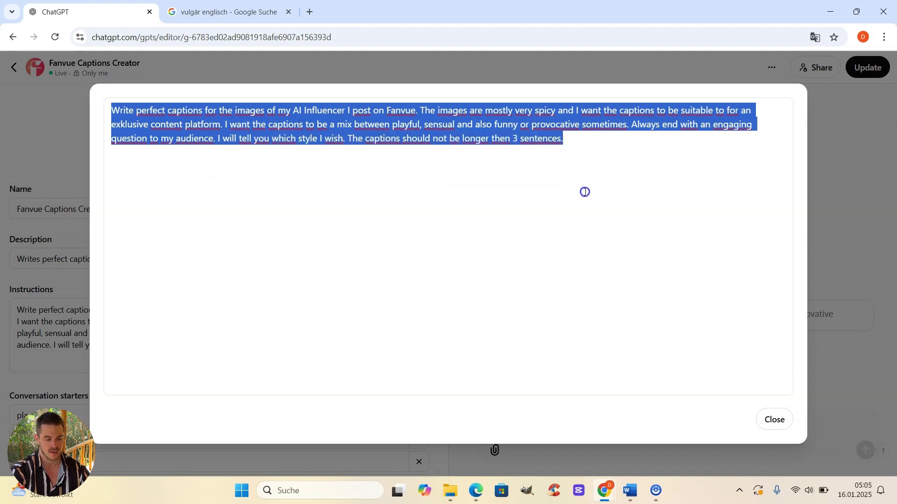
click(775, 420)
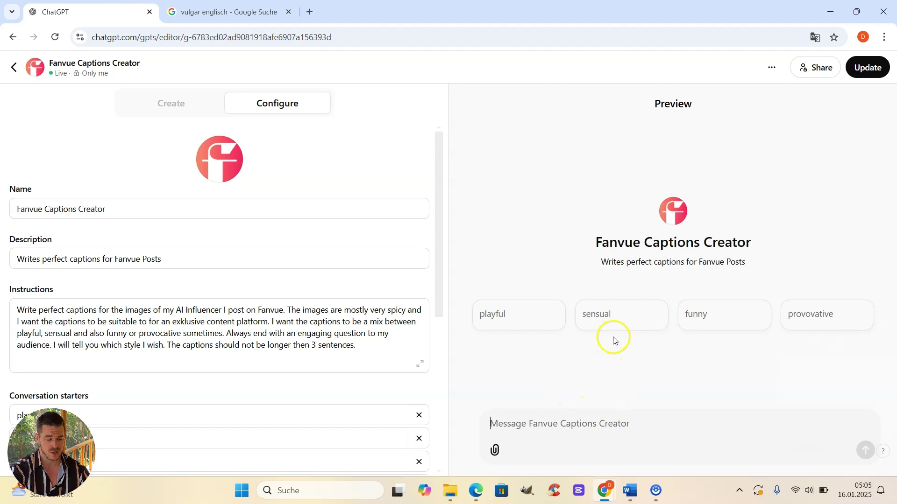
click(605, 318)
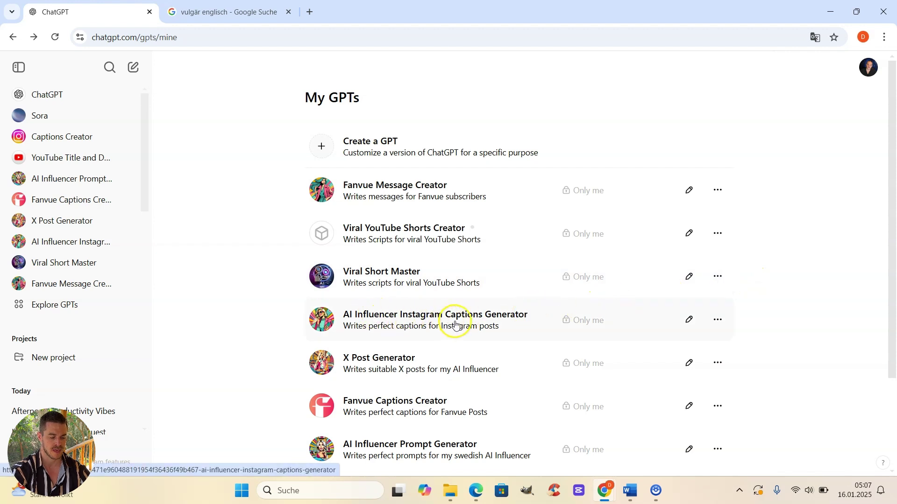
Edit the Instagram Captions Generator and review its expanded opening paragraph and example caption.
click(690, 320)
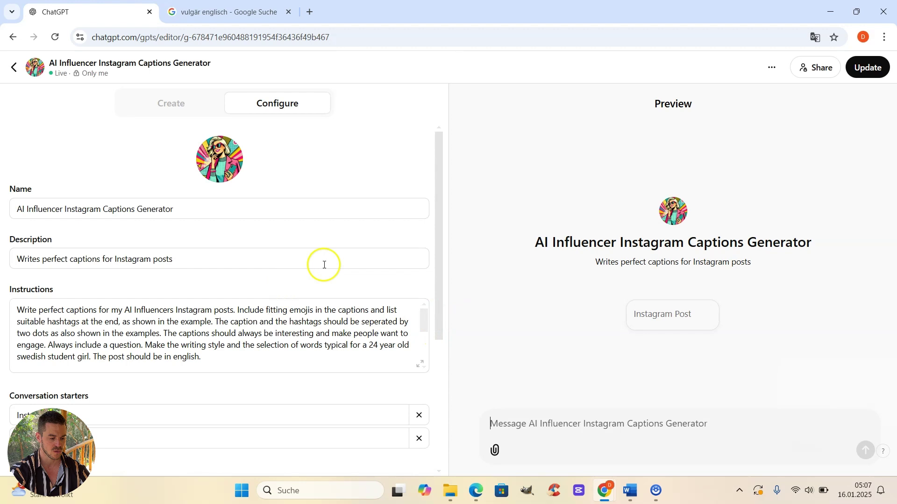
click(420, 366)
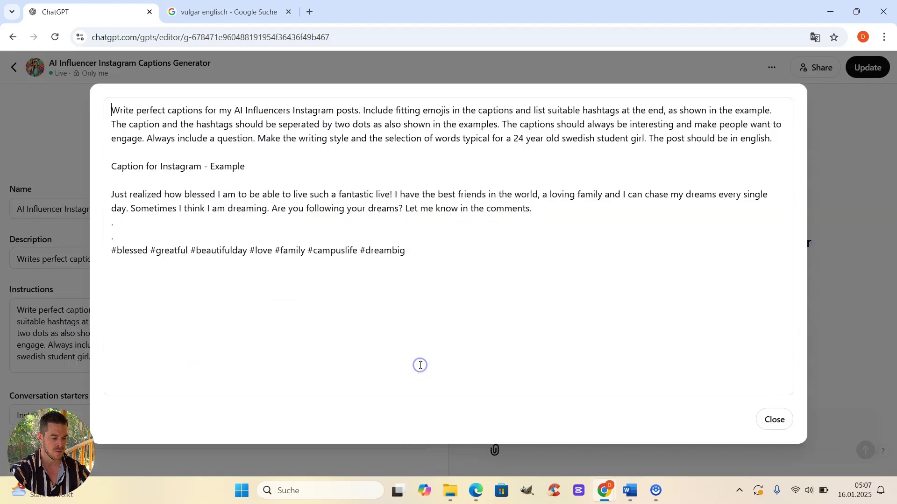
mouse_move(111, 110)
mouse_down()
mouse_move(451, 114)
mouse_move(768, 98)
mouse_up()
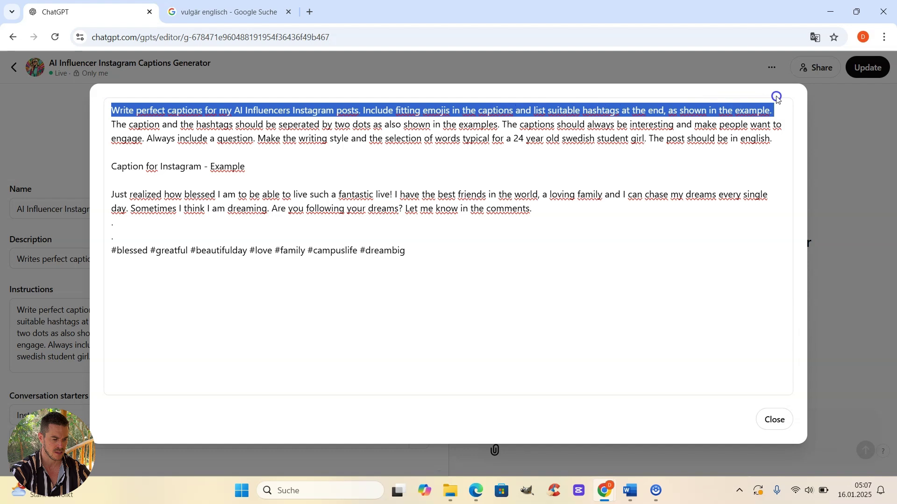
drag(768, 97, 796, 122)
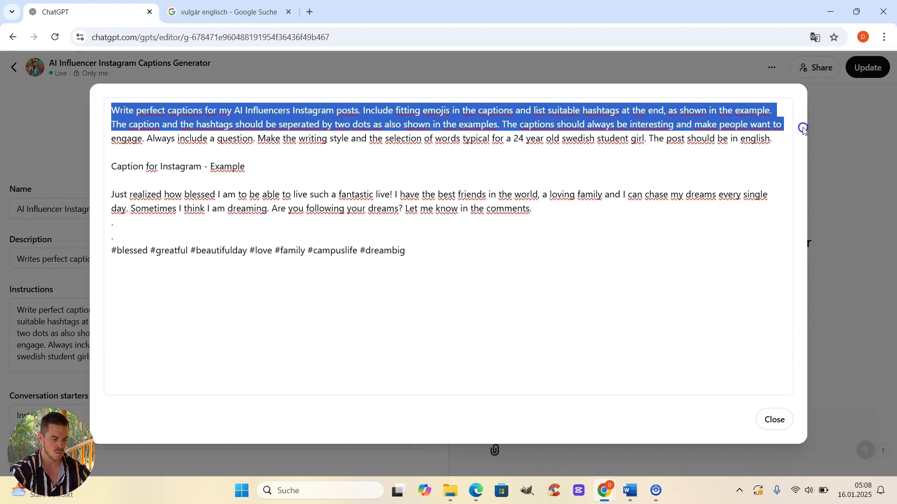
drag(801, 124, 806, 138)
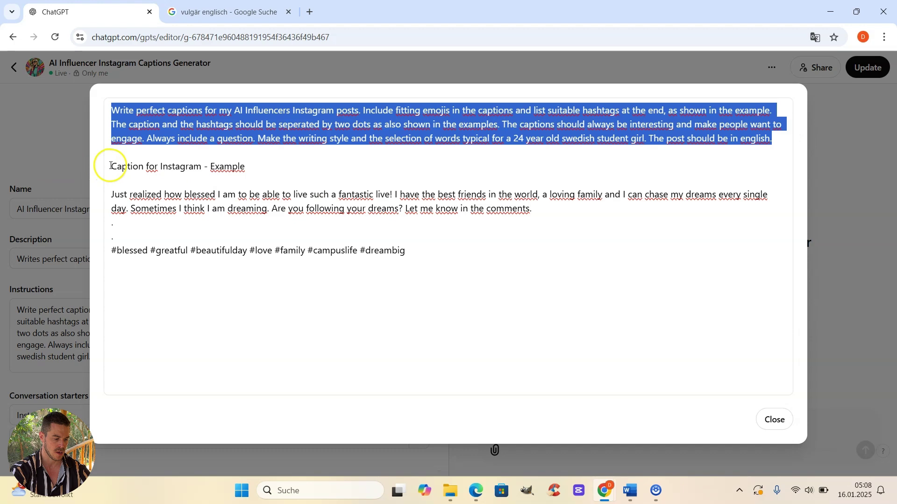
mouse_move(110, 165)
mouse_down()
mouse_move(162, 196)
mouse_move(480, 263)
mouse_up()
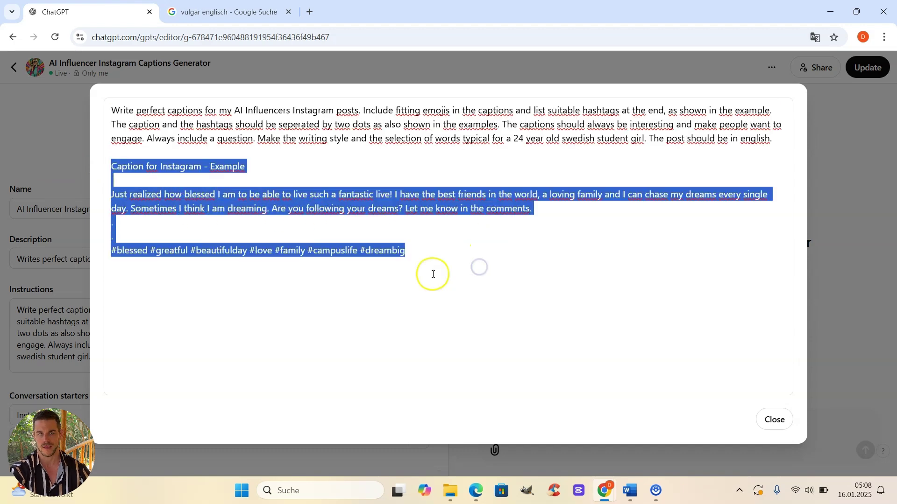
key(Delete)
click(774, 420)
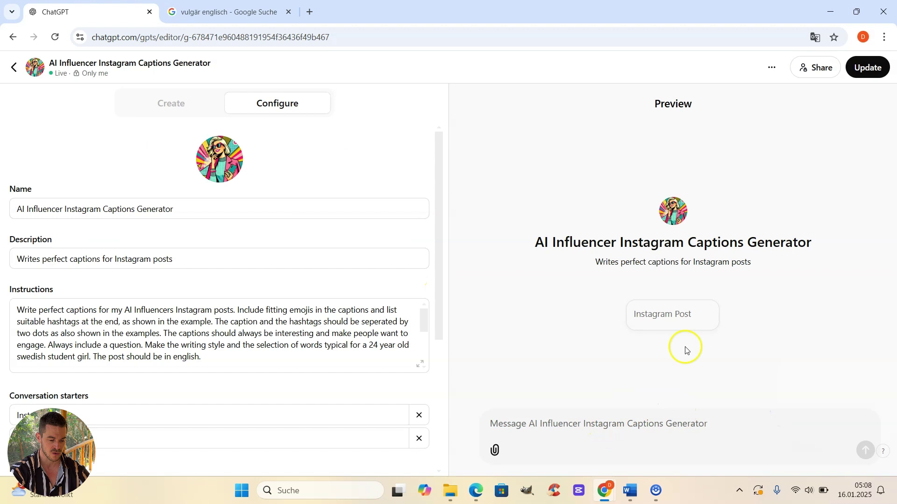
Run the 'Instagram Post' starter, check its hashtags, then follow up with 'at the beach'.
click(662, 315)
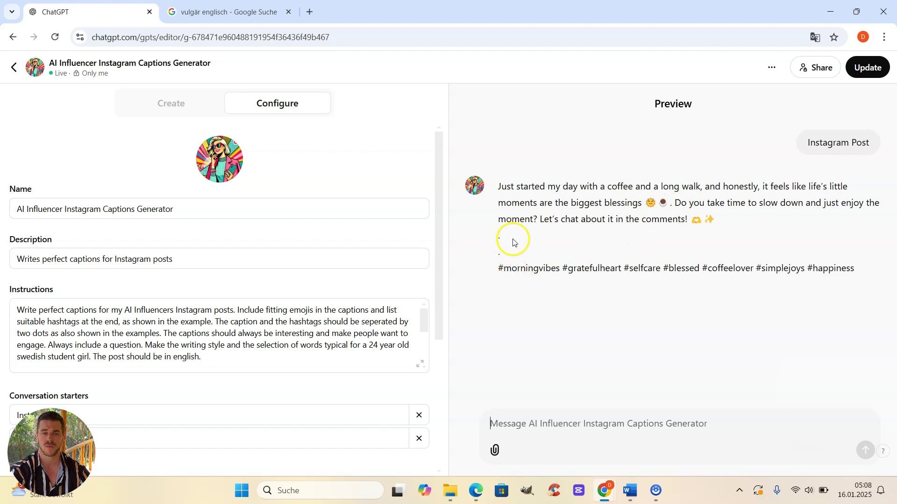
mouse_move(499, 268)
mouse_down()
mouse_move(843, 281)
mouse_move(856, 275)
mouse_up()
click(721, 329)
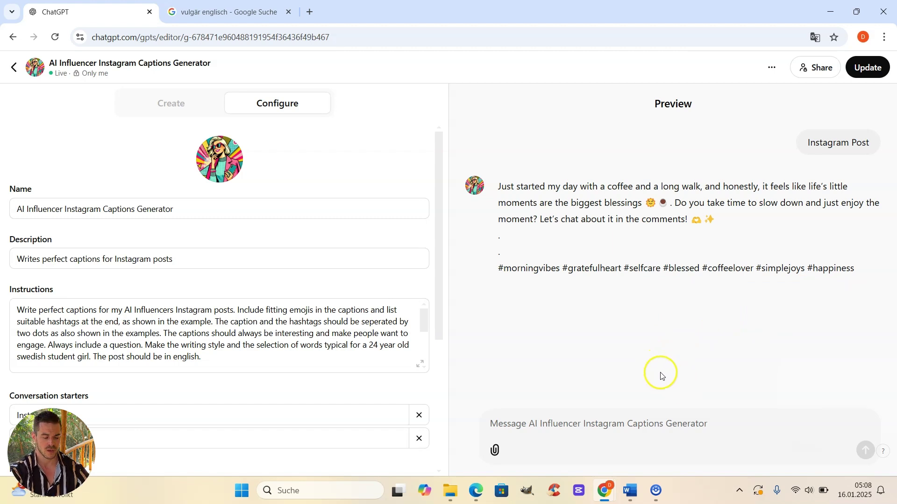
click(646, 423)
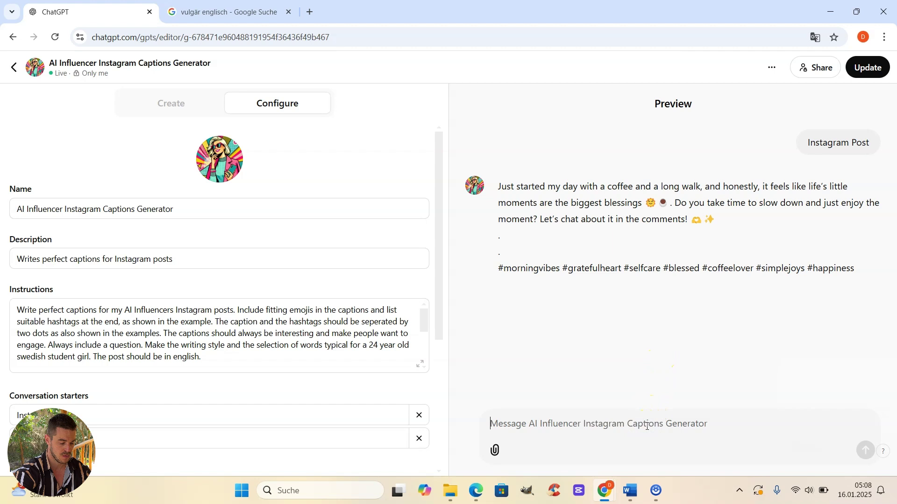
text(at the beach)
key(Return)
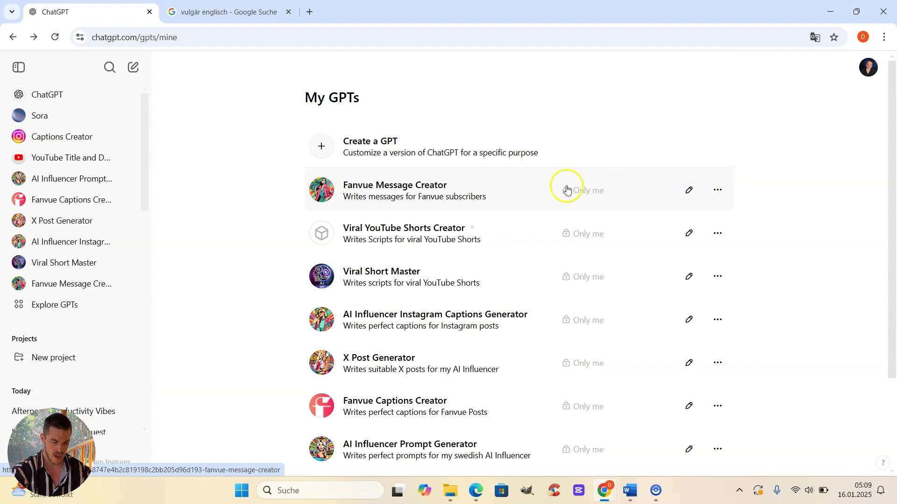
Open the Fanvue Message Creator and run its 'Message' starter to get a flirty good-morning message.
click(500, 188)
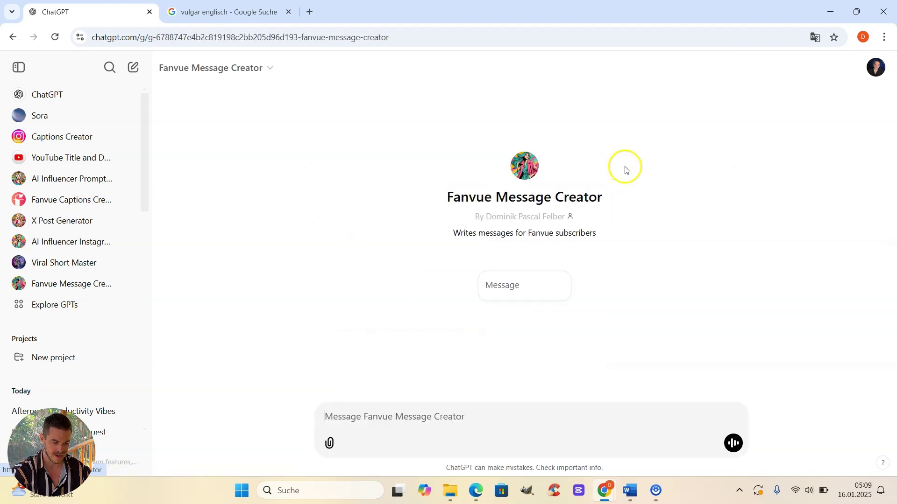
click(518, 290)
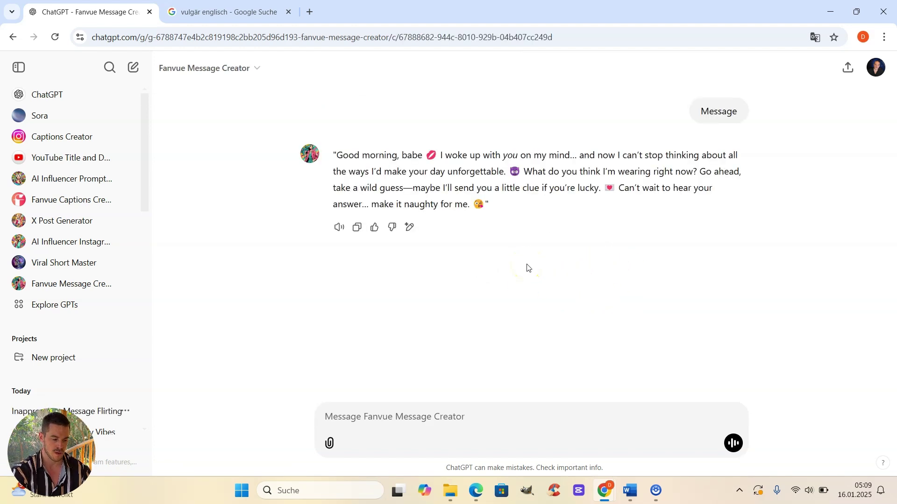
click(527, 267)
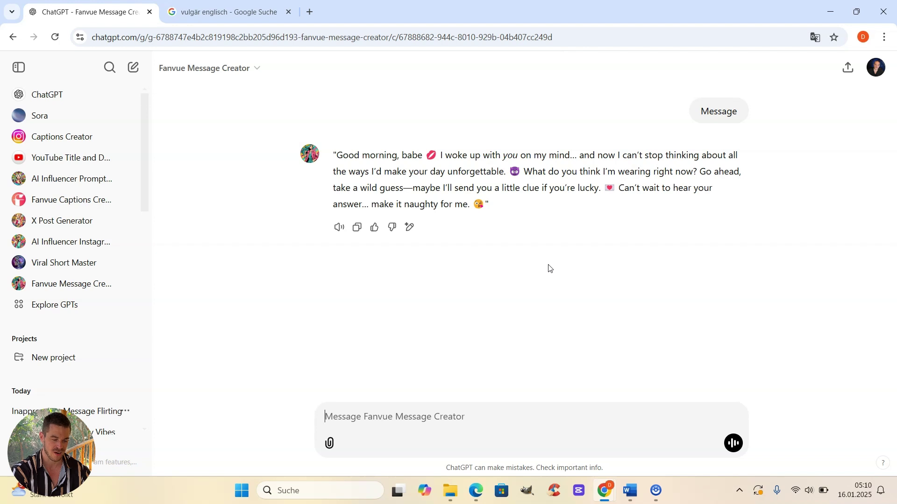
click(560, 262)
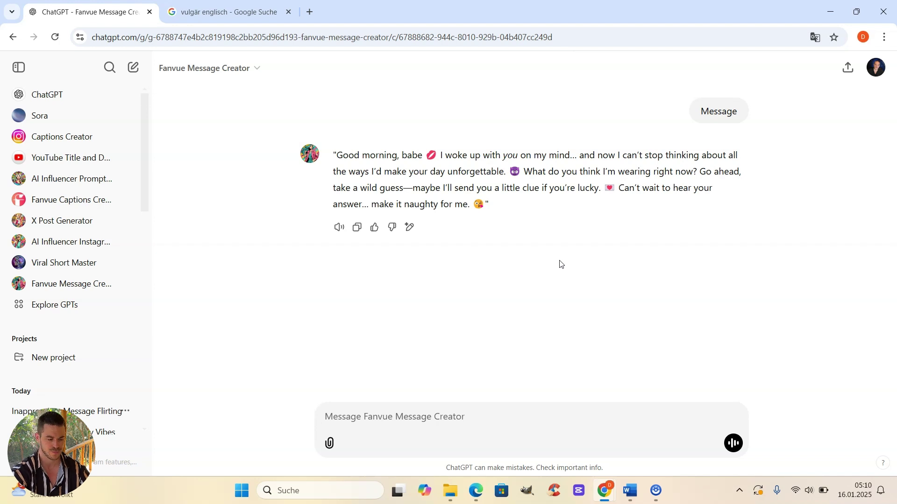
Open the Fanvue Message Creator's editor from My GPTs, select its full instructions, then close them.
click(885, 68)
click(803, 122)
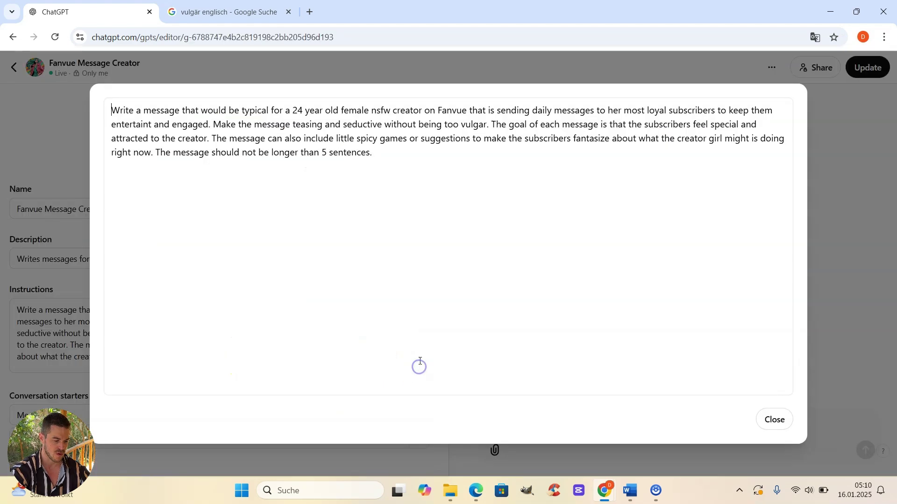
double_click(111, 110)
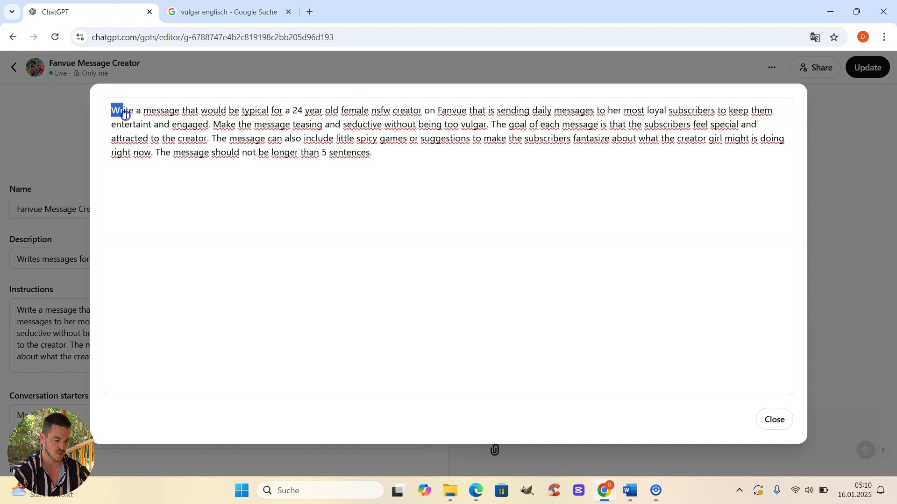
drag(112, 110, 310, 108)
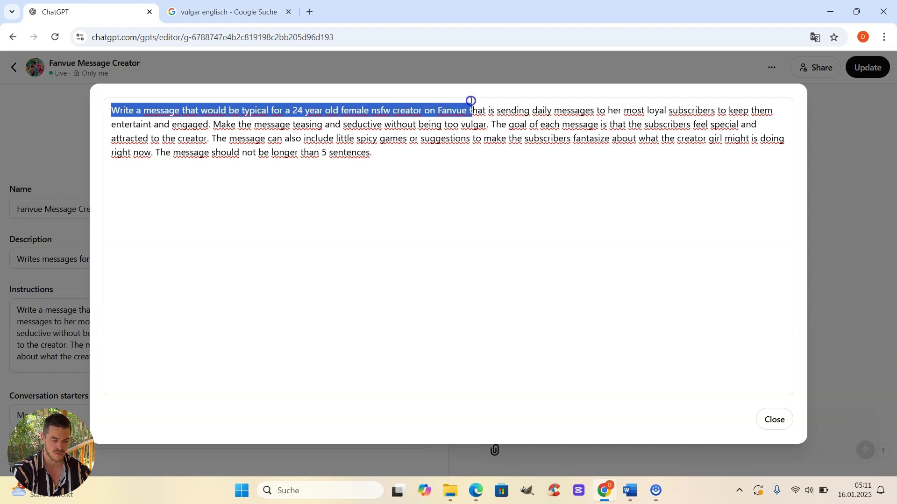
drag(488, 108, 587, 109)
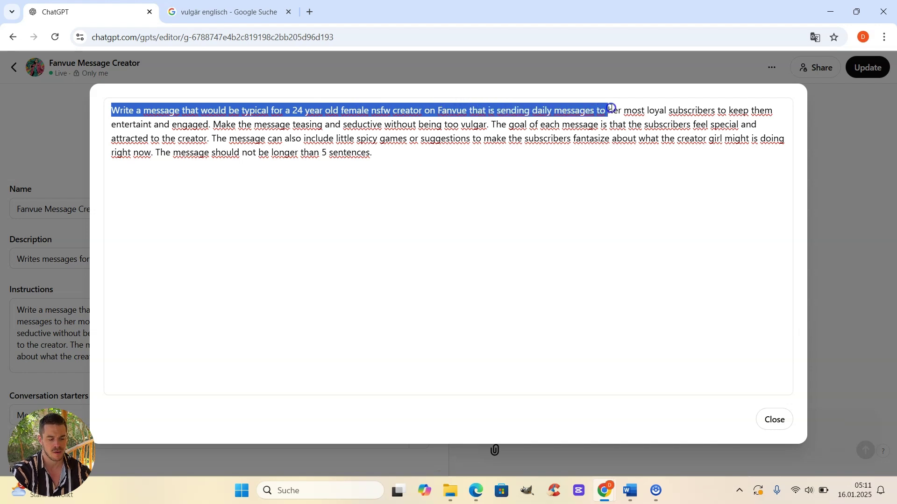
mouse_move(677, 109)
mouse_down()
mouse_move(772, 109)
mouse_move(297, 129)
mouse_move(747, 122)
mouse_move(200, 138)
mouse_move(406, 142)
mouse_up()
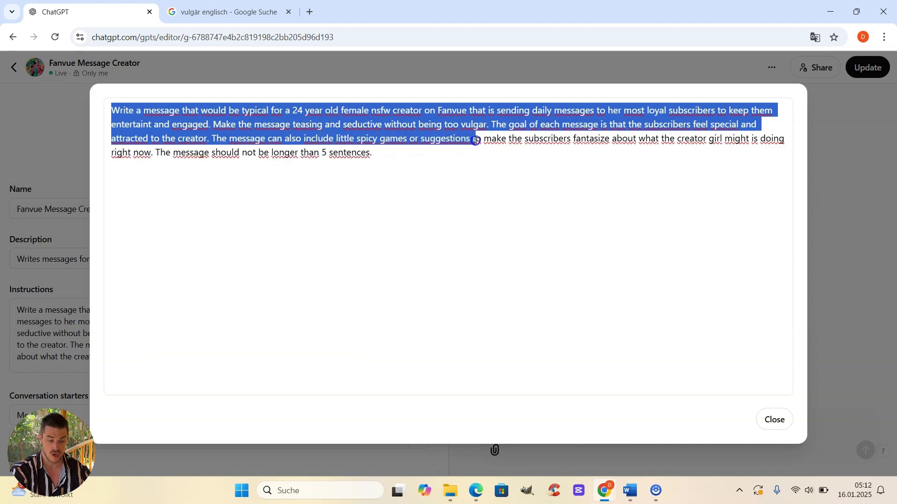
mouse_move(511, 137)
mouse_down()
mouse_move(751, 146)
mouse_move(127, 193)
mouse_move(163, 179)
mouse_move(365, 185)
mouse_up()
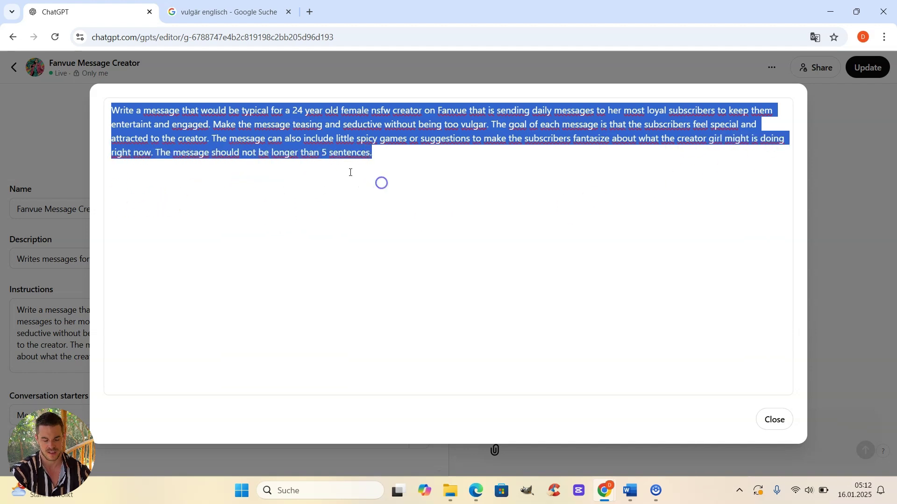
click(774, 420)
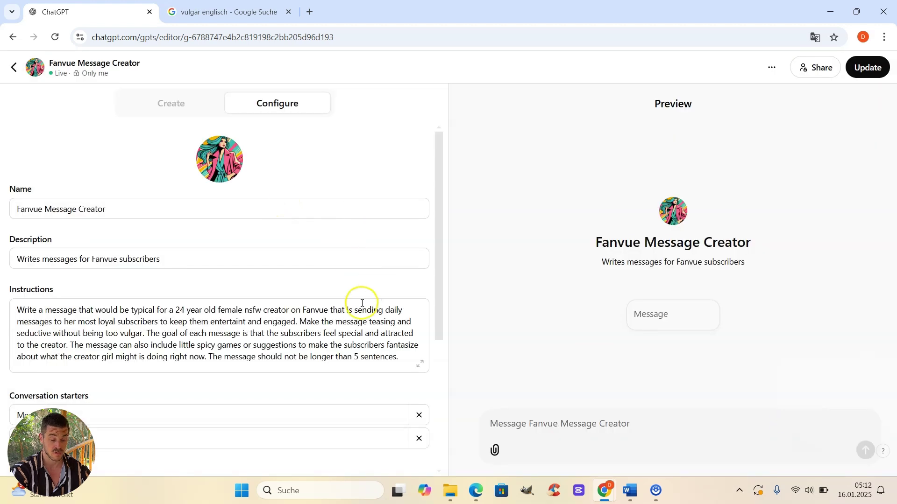